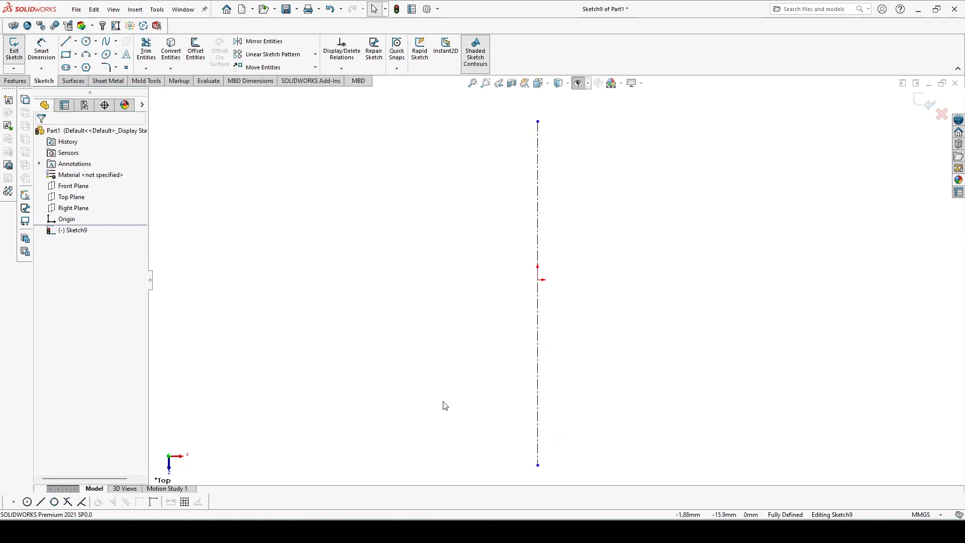
Draw a horizontal centerline through the origin, crossing the vertical centerline and extending to both sides of it
click(76, 42)
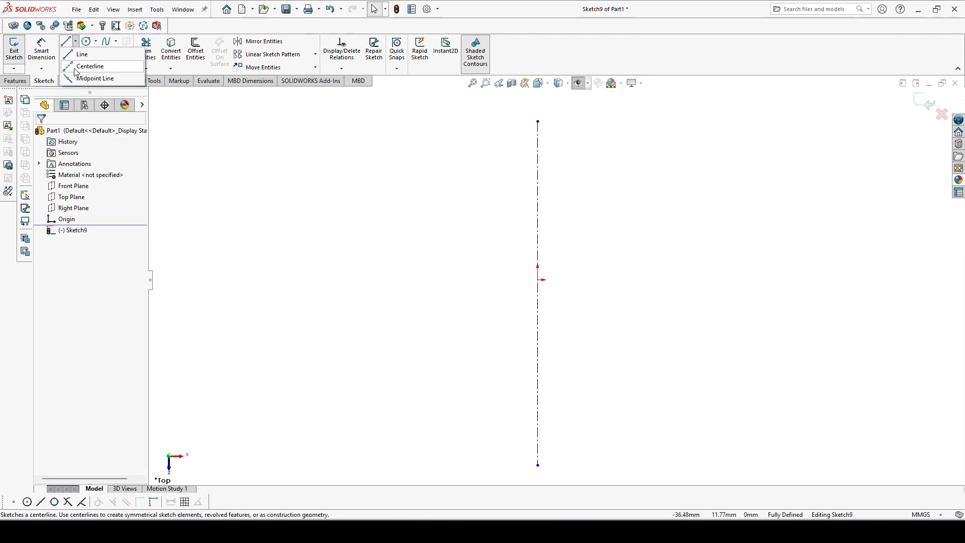
click(83, 65)
click(366, 280)
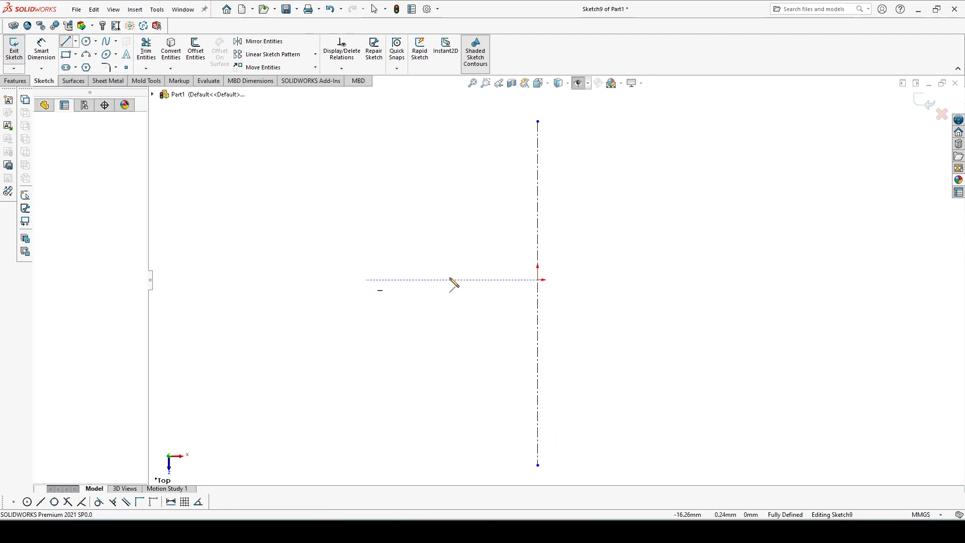
click(711, 280)
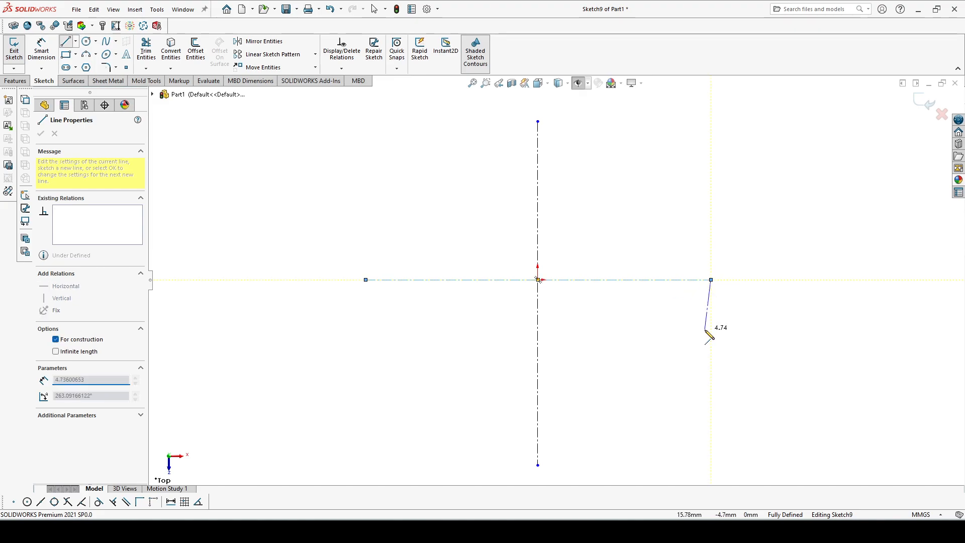
key(Escape)
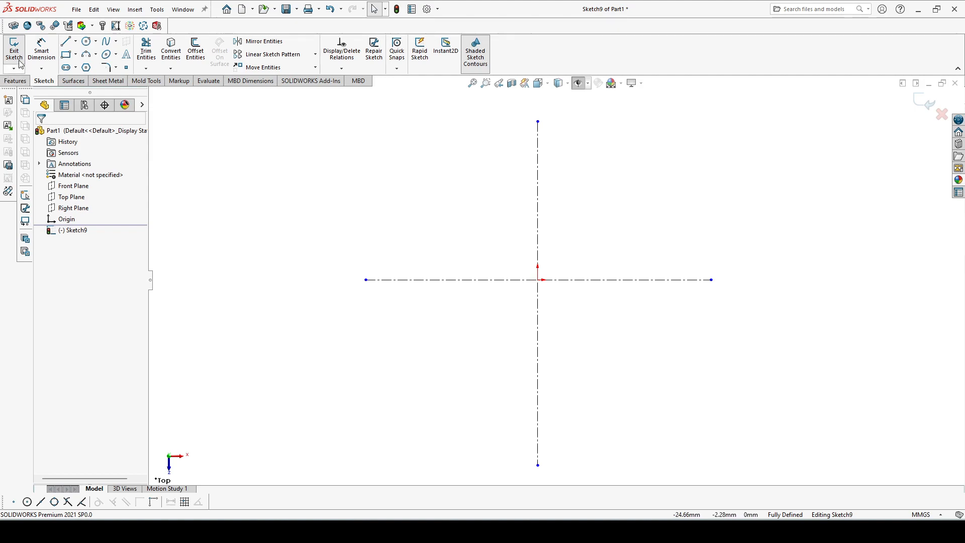
Sketch an open three-line profile around the origin: a left leg, a horizontal top about 10.6 mm wide, and a right leg about 23 mm long
click(65, 41)
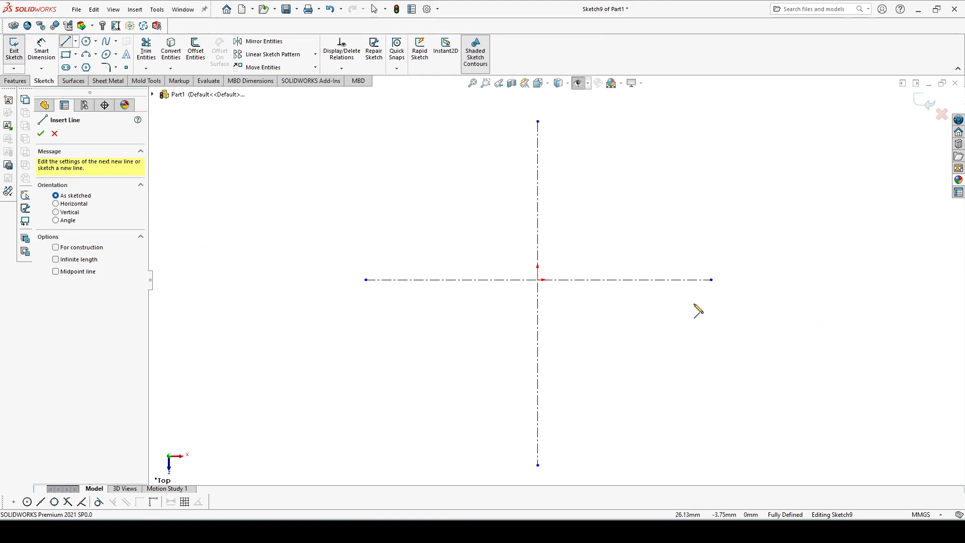
click(482, 346)
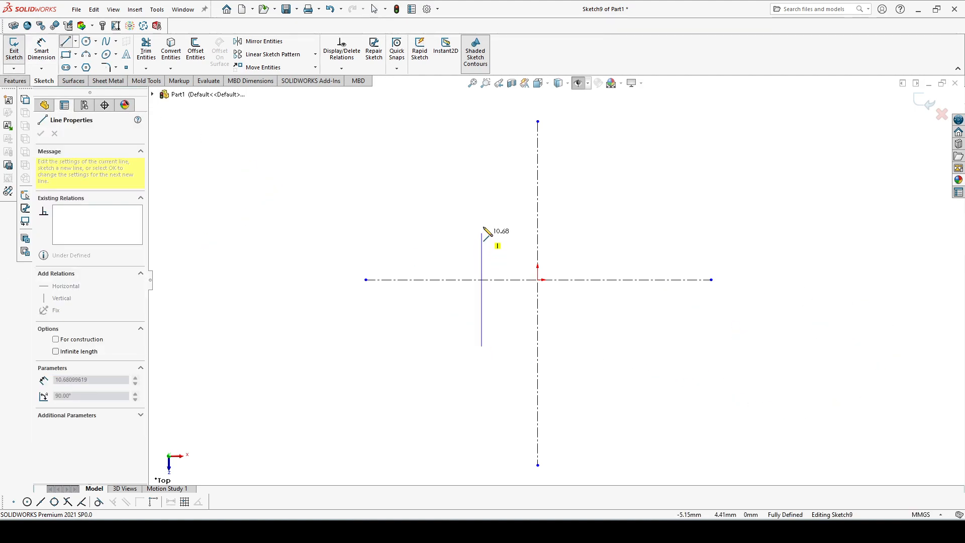
click(481, 191)
click(581, 191)
click(581, 406)
key(Escape)
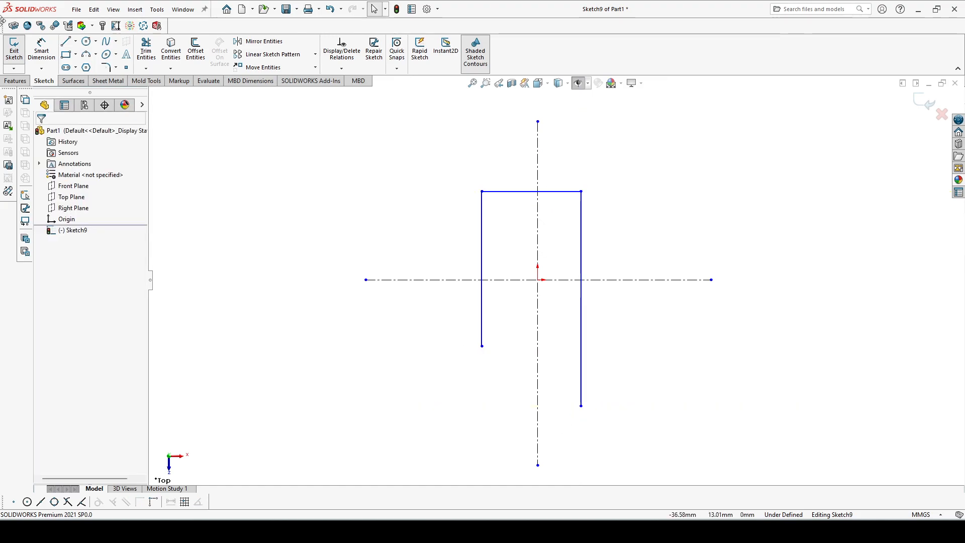
Dimension the profile's left vertical line to 16.5 mm and its right vertical line to 26.5 mm
click(42, 48)
click(482, 261)
click(439, 255)
text(16.5)
key(Return)
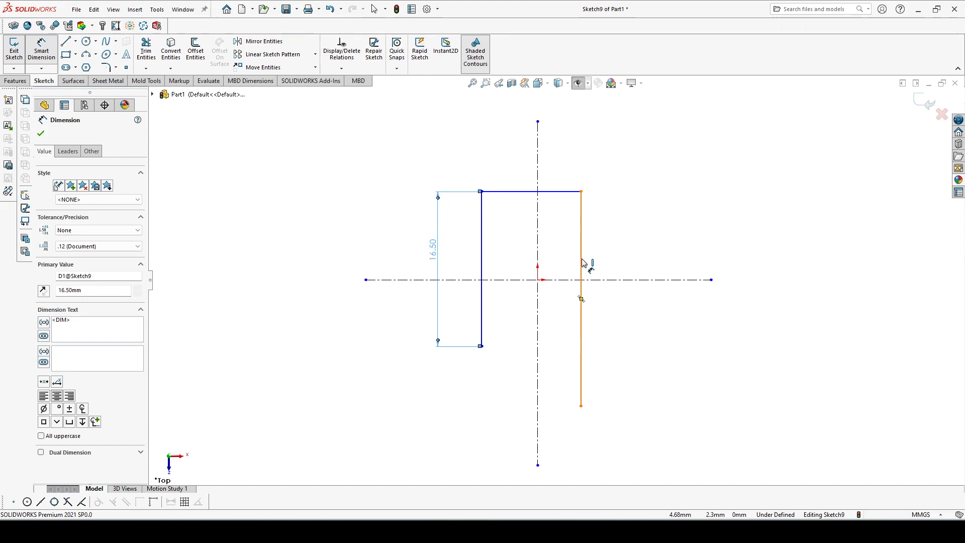
click(582, 264)
click(642, 258)
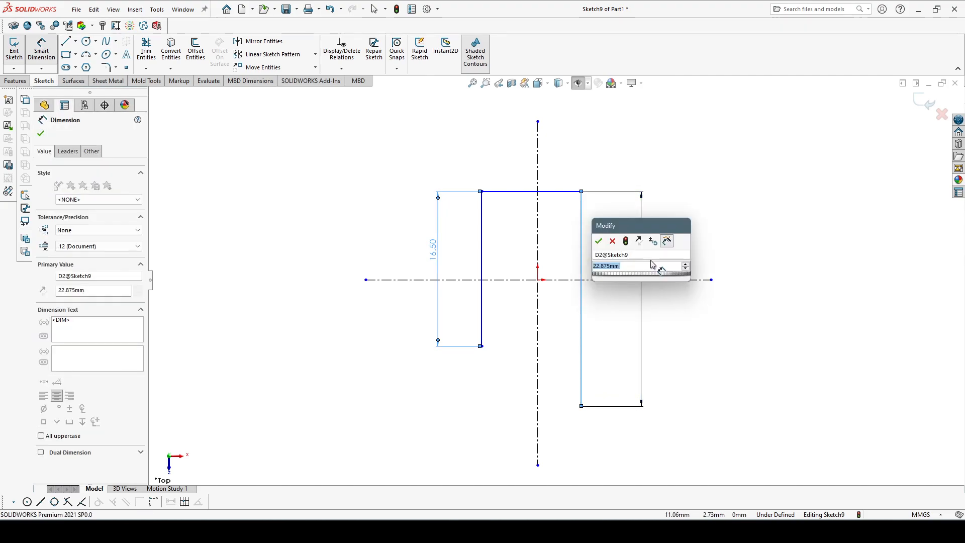
text(26.5)
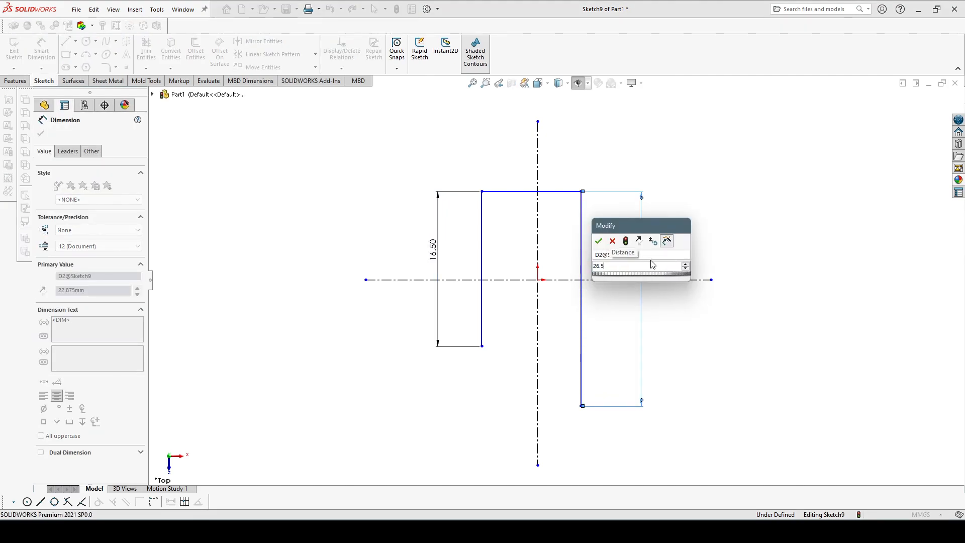
key(Return)
click(41, 135)
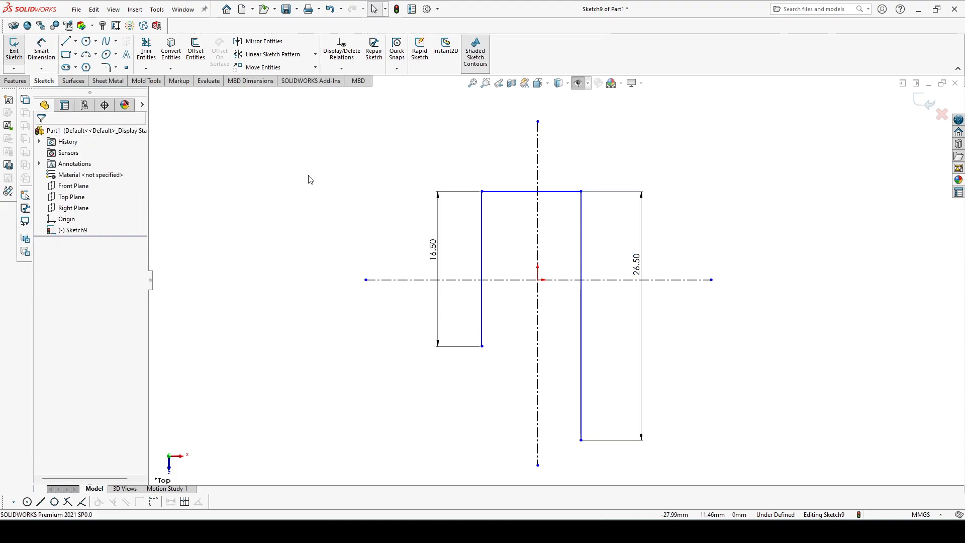
Make the left and right vertical lines symmetric about the vertical centerline
click(482, 238)
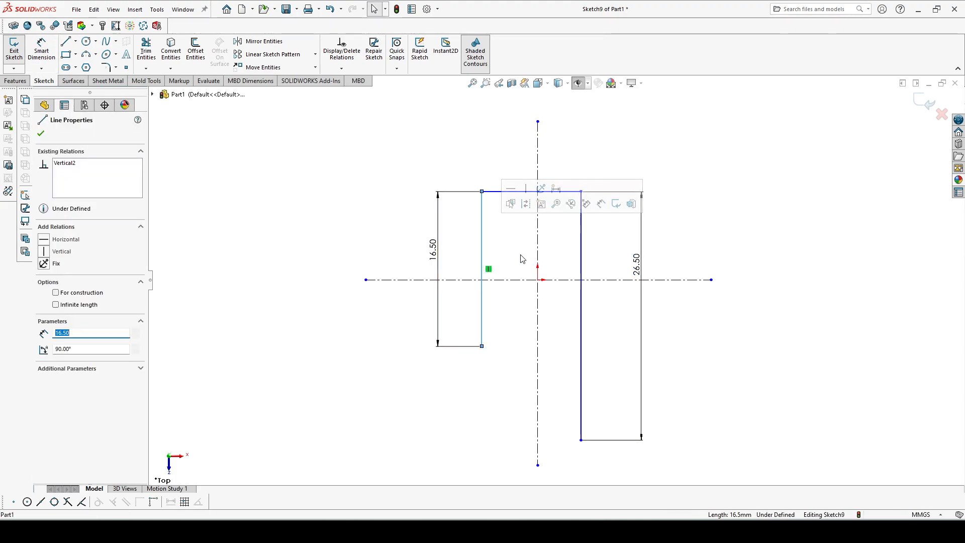
ctrl+click(581, 232)
ctrl+click(538, 236)
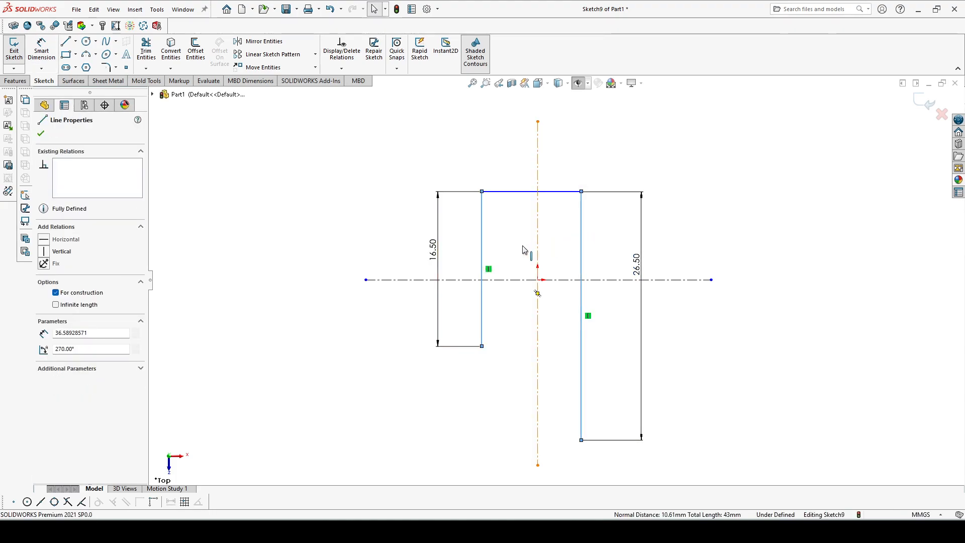
click(642, 186)
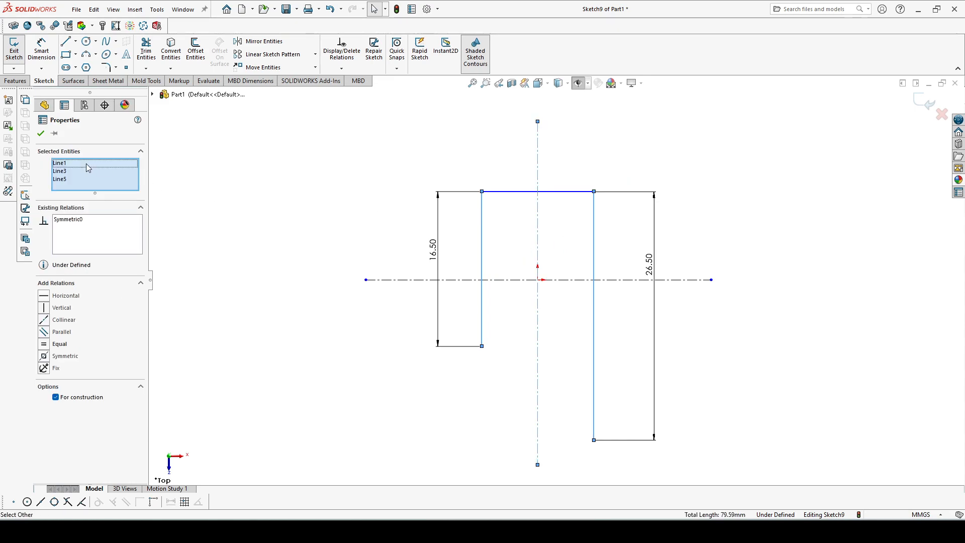
click(40, 134)
Dimension the top horizontal line of the profile to 8 mm
click(45, 52)
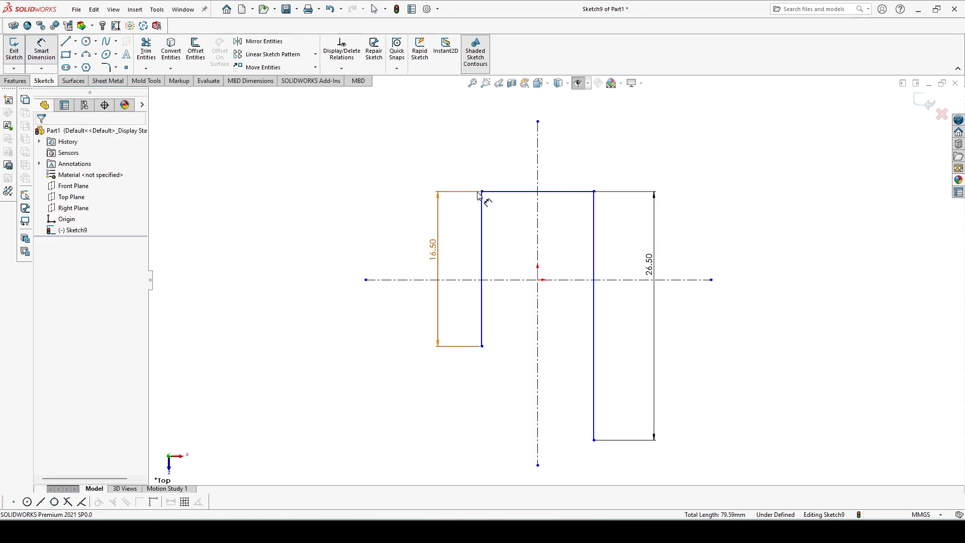
click(512, 187)
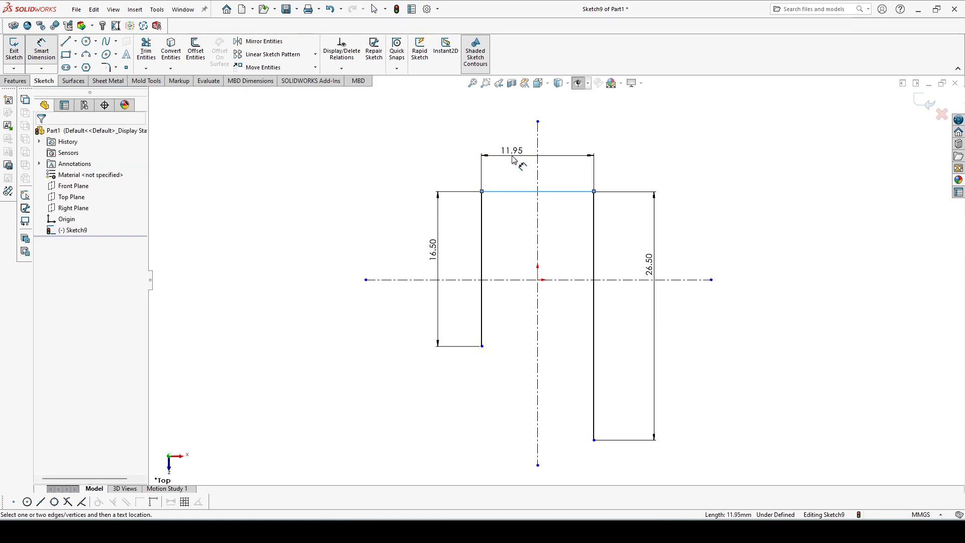
click(512, 166)
key(Return)
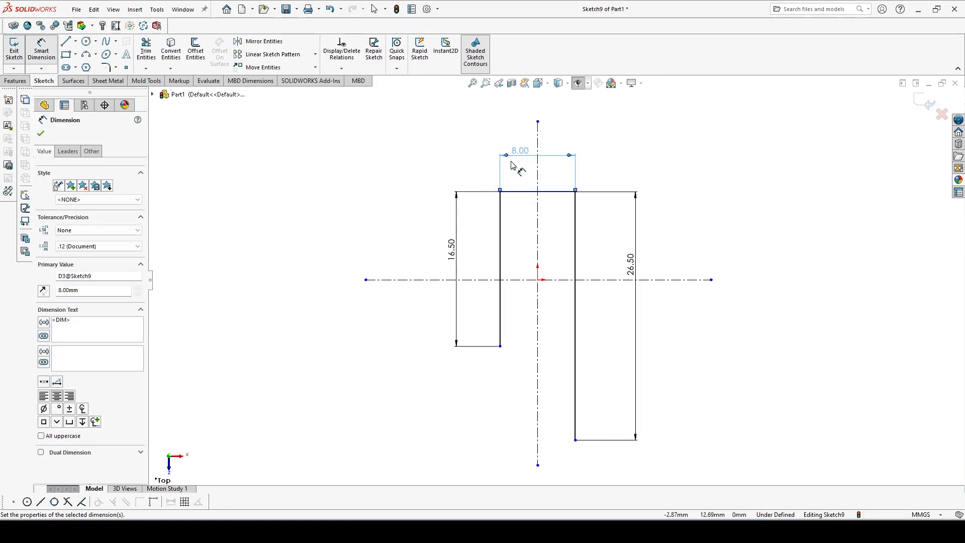
click(41, 135)
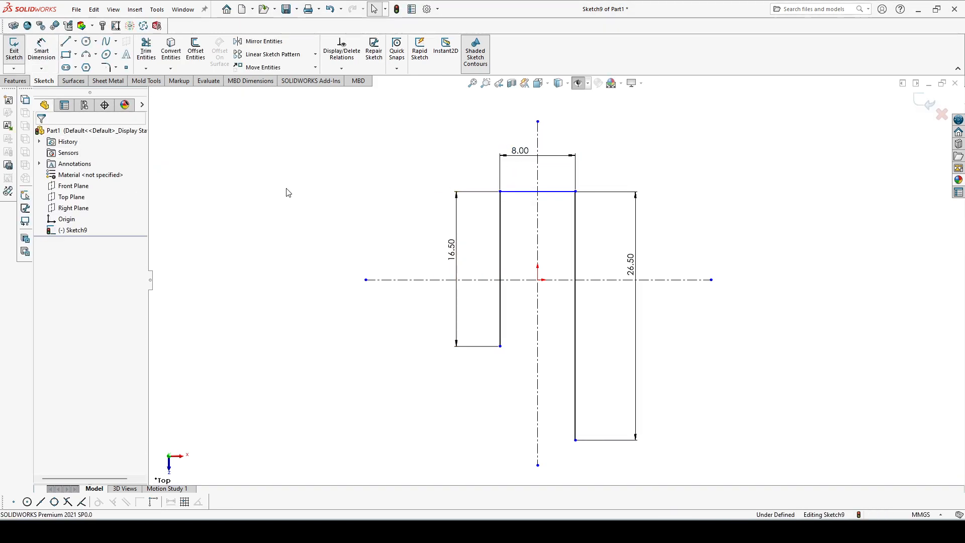
Make the two endpoints of the right vertical line symmetric about the horizontal centerline
scroll(573, 248, up, 1)
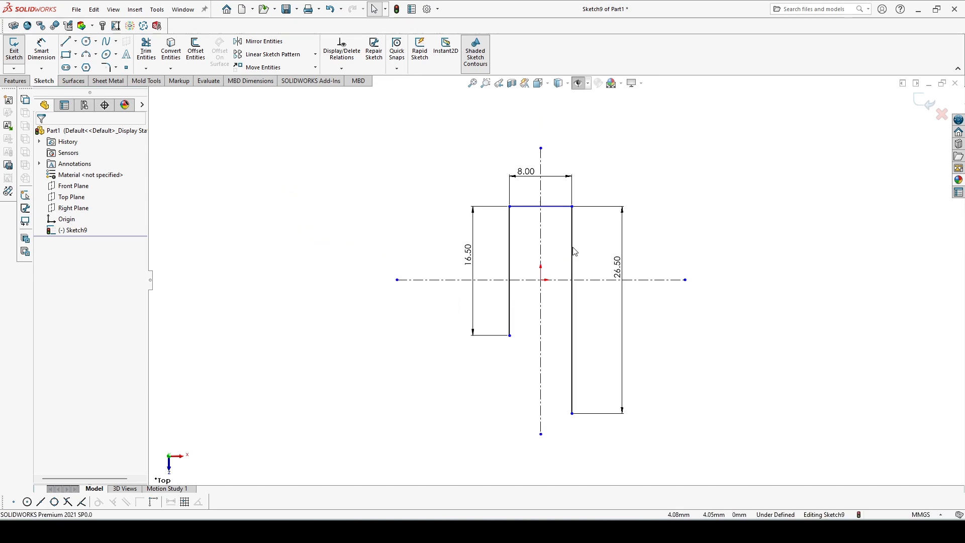
click(573, 206)
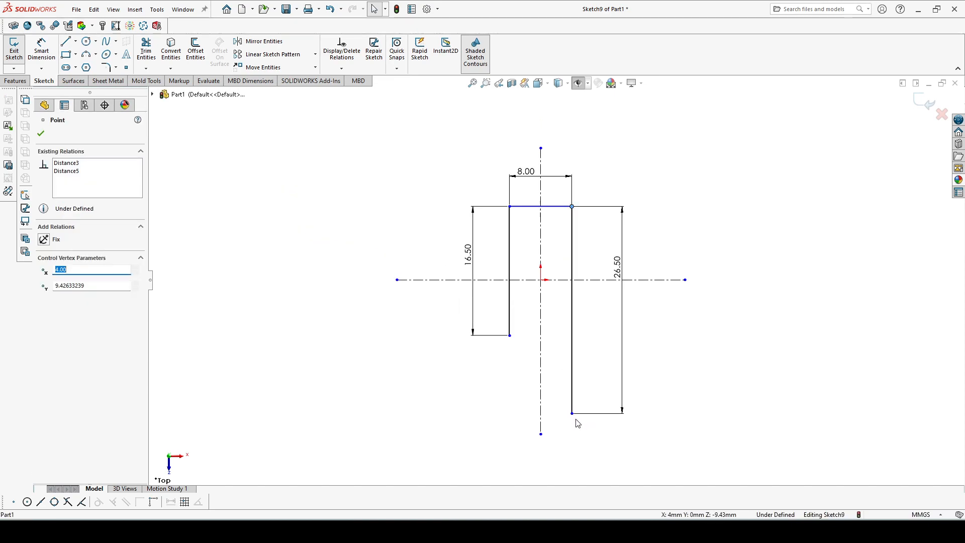
click(594, 279)
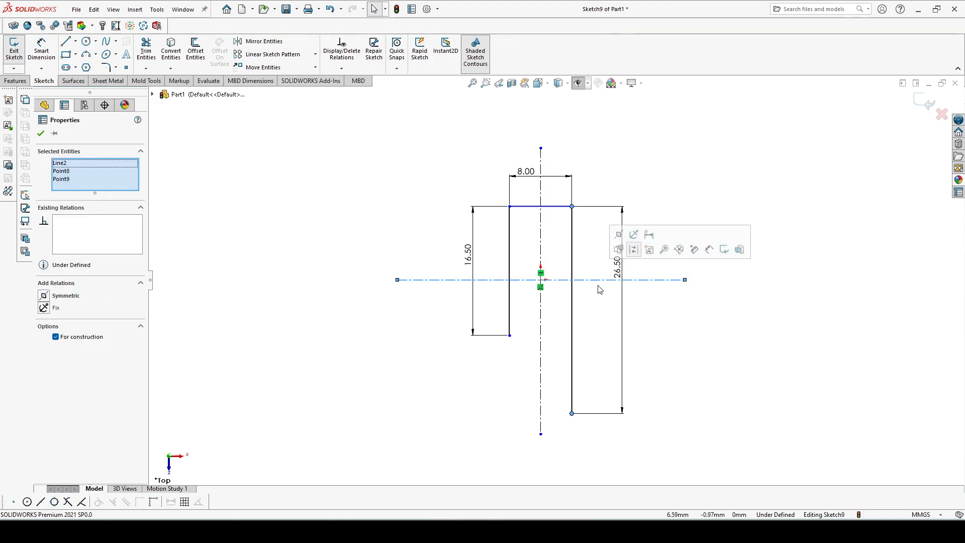
click(618, 234)
click(352, 208)
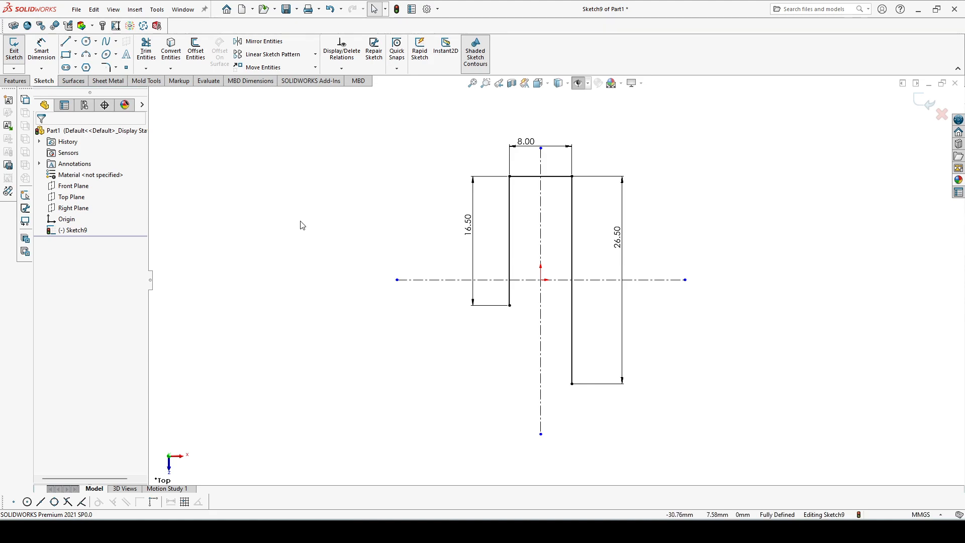
Continue the path from the right line's lower end: about 6.8 mm left, up past the origin, about 4.7 mm right, and about 9.6 mm down
click(63, 45)
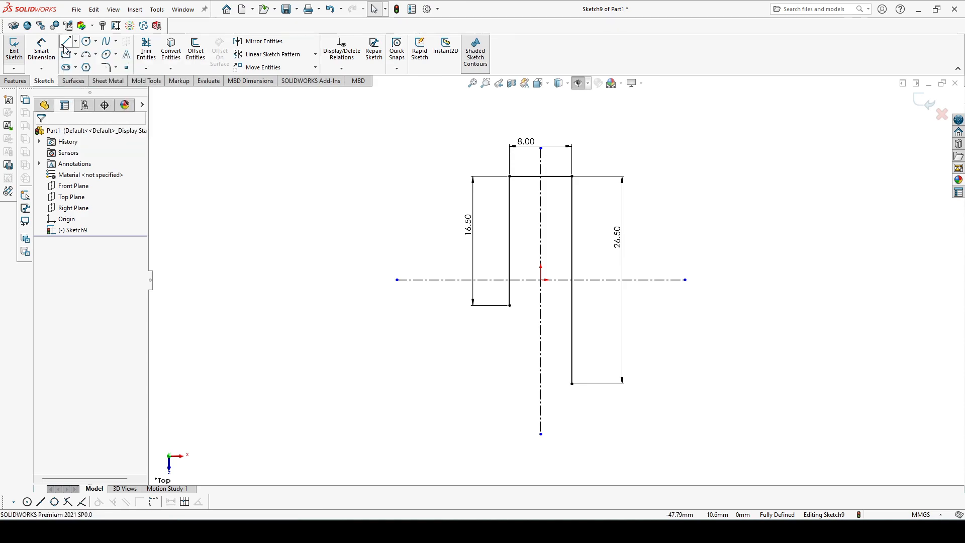
click(571, 383)
click(518, 383)
click(518, 250)
click(555, 249)
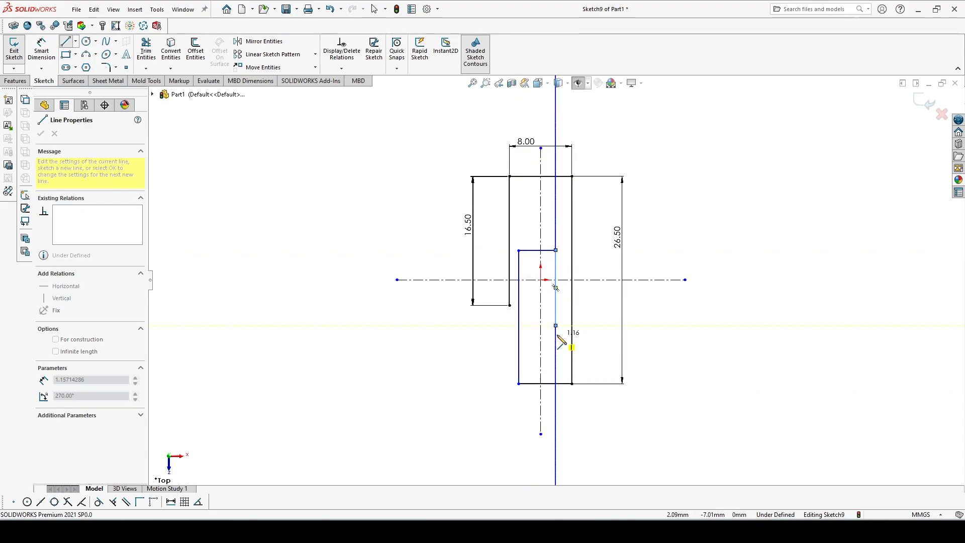
key(Escape)
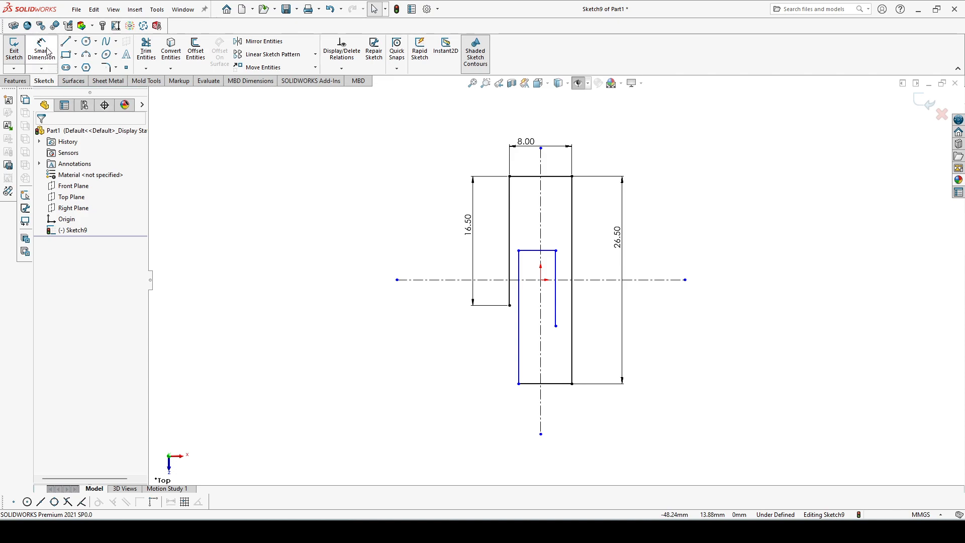
Dimension the bottom horizontal line to 7 mm and the inner loop's top horizontal line to 6 mm
click(529, 385)
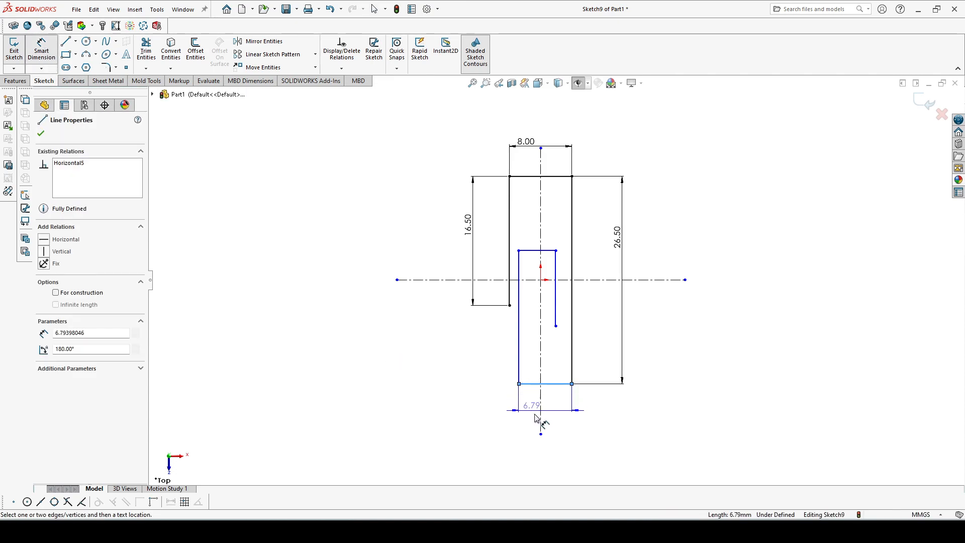
click(547, 477)
text(7)
key(Return)
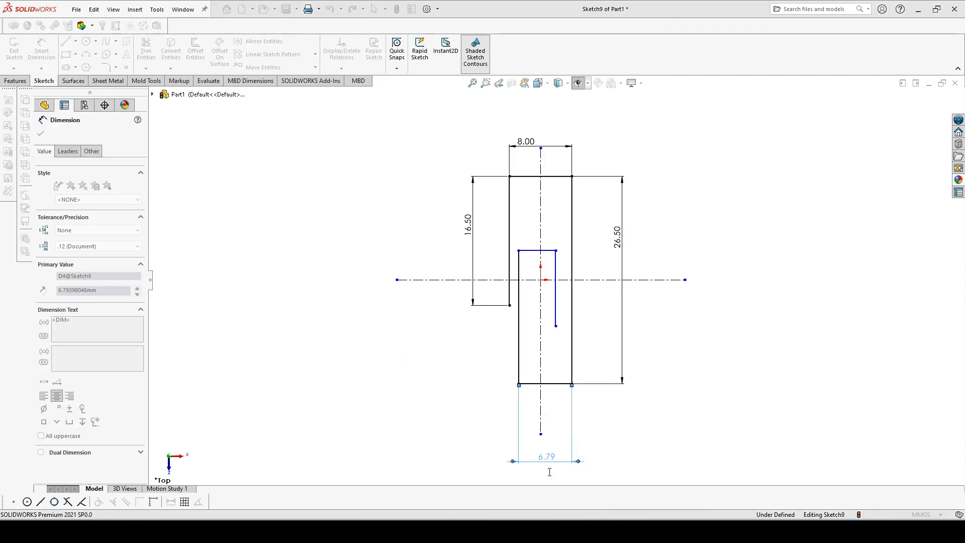
click(531, 251)
click(529, 232)
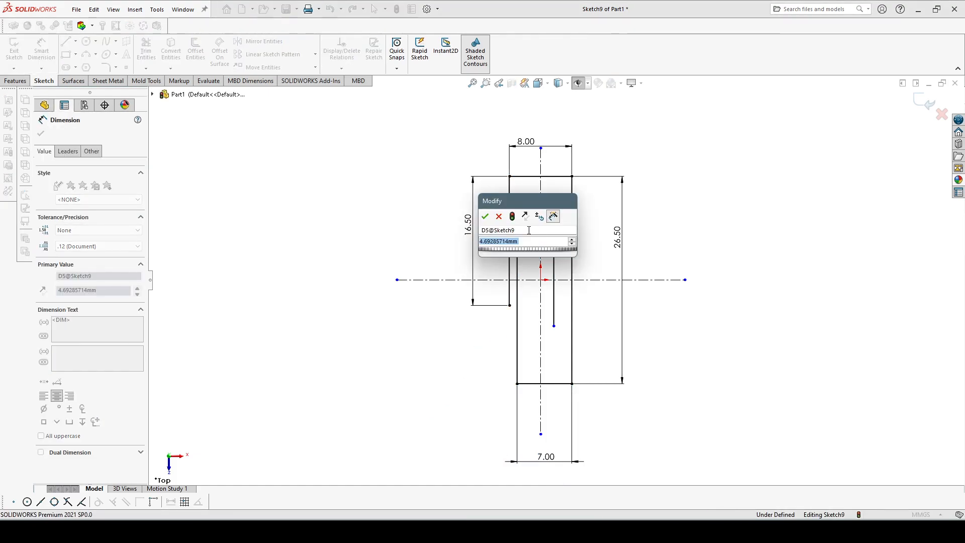
text(6)
key(Return)
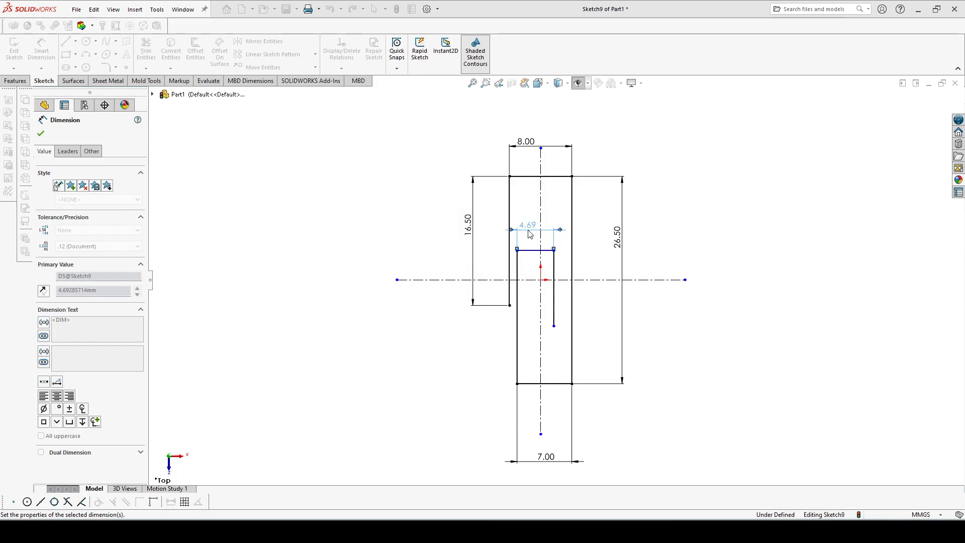
click(43, 135)
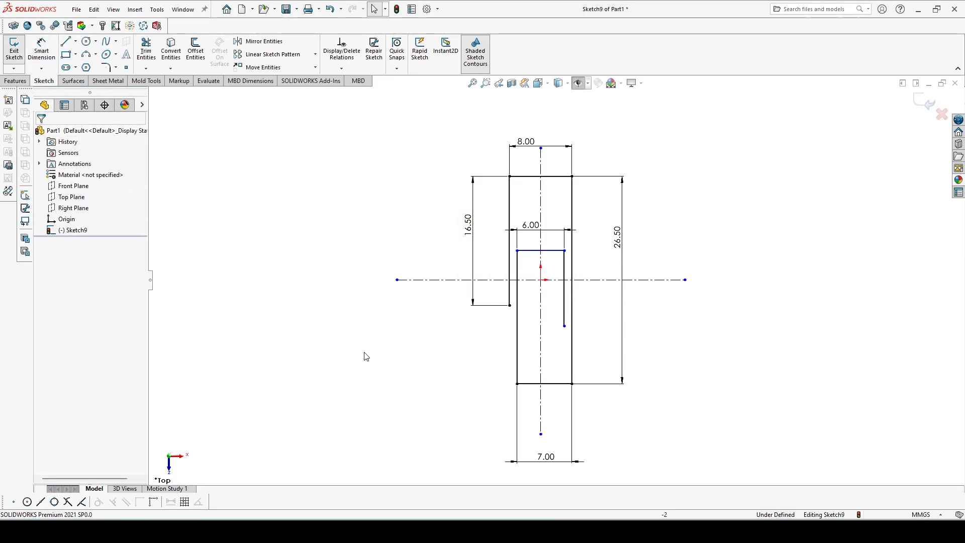
Dimension the inner loop's left vertical line to 19.5 mm and its right vertical line to 9.5 mm
click(41, 48)
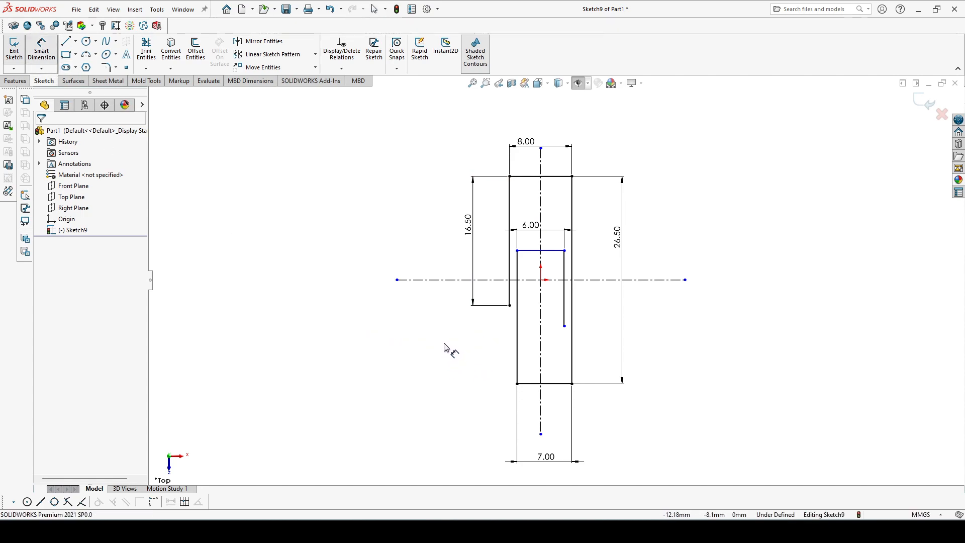
click(516, 324)
click(442, 334)
text(19.5)
key(Return)
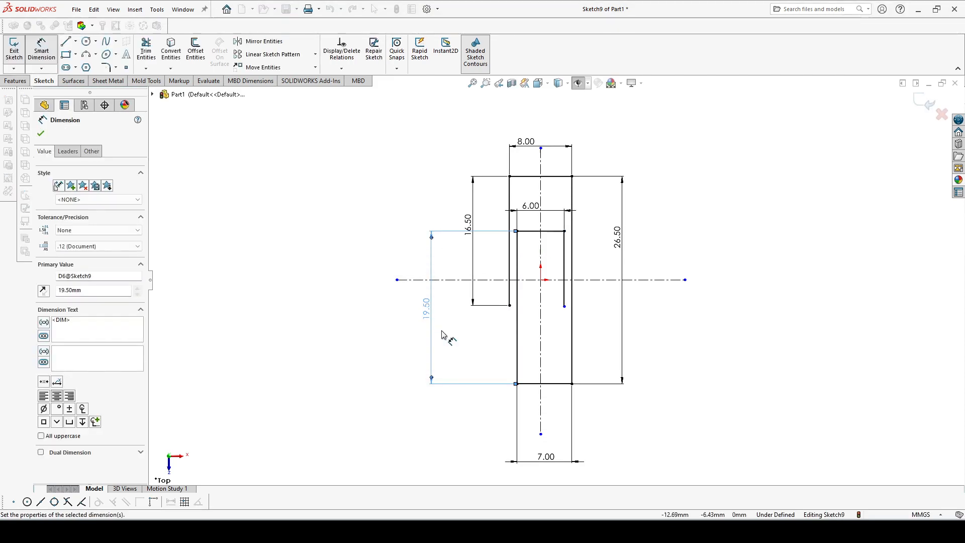
click(564, 259)
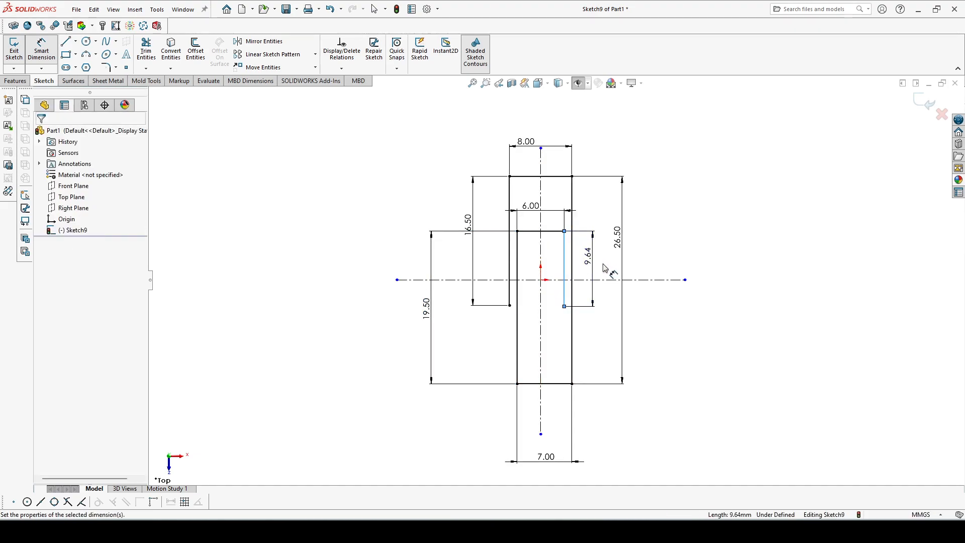
click(603, 266)
text(9.5)
key(Return)
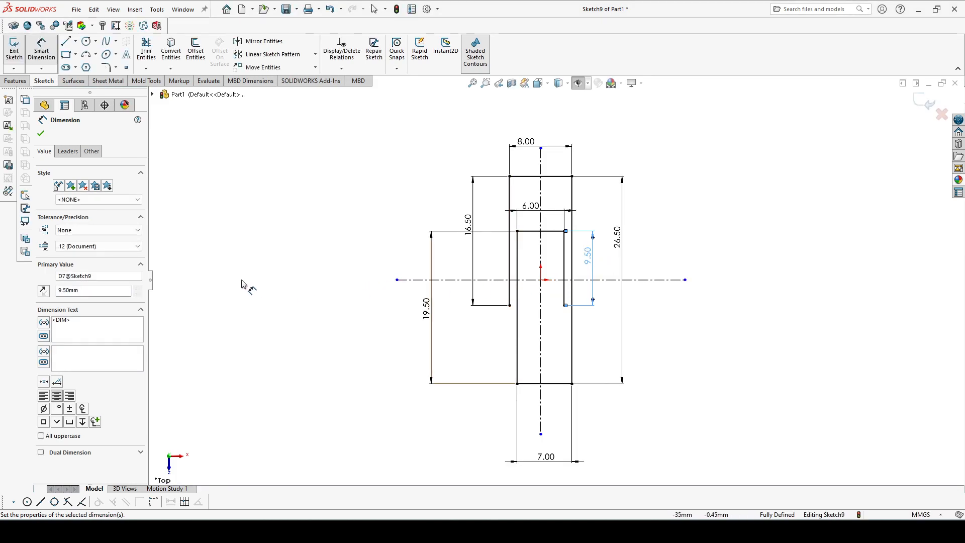
click(42, 134)
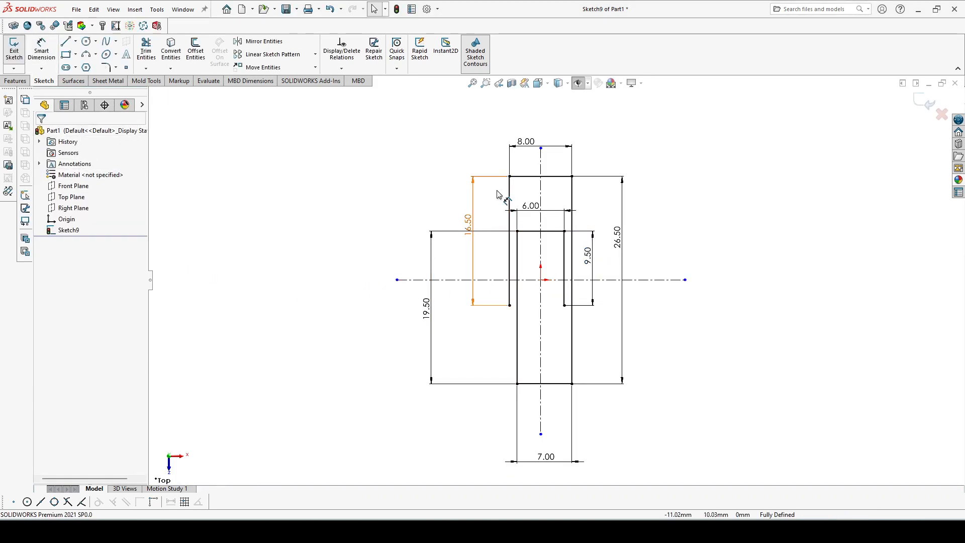
Convert the outer top, inner top and bottom horizontal lines of the path to construction geometry
click(553, 177)
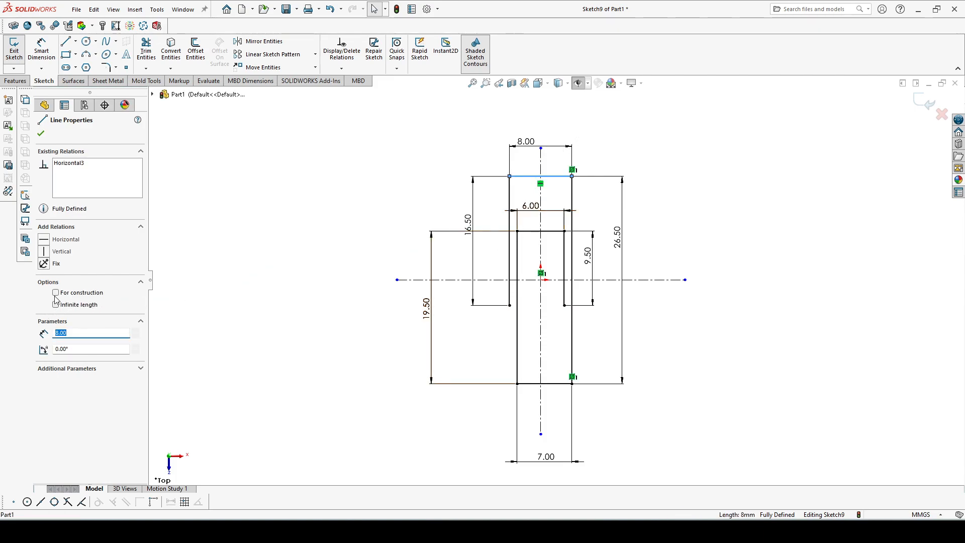
click(265, 248)
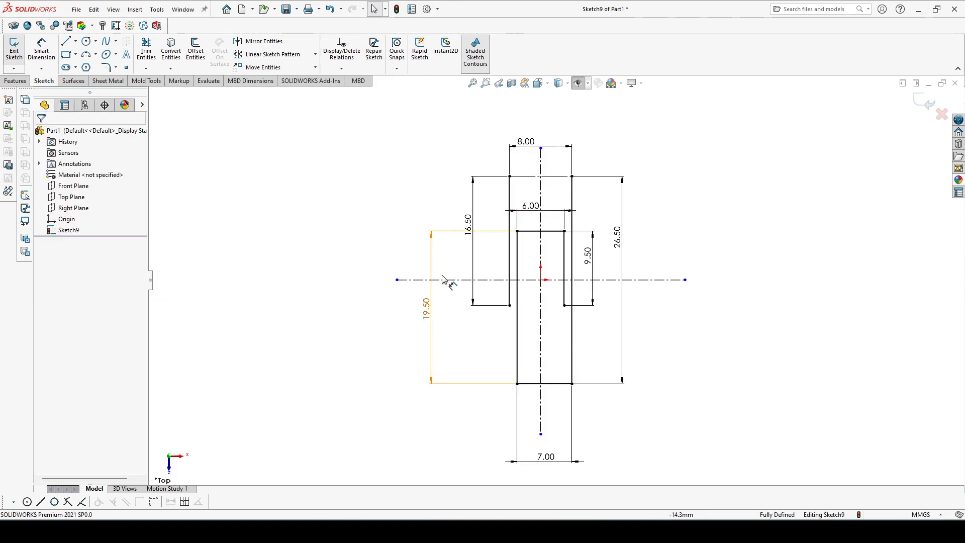
click(540, 231)
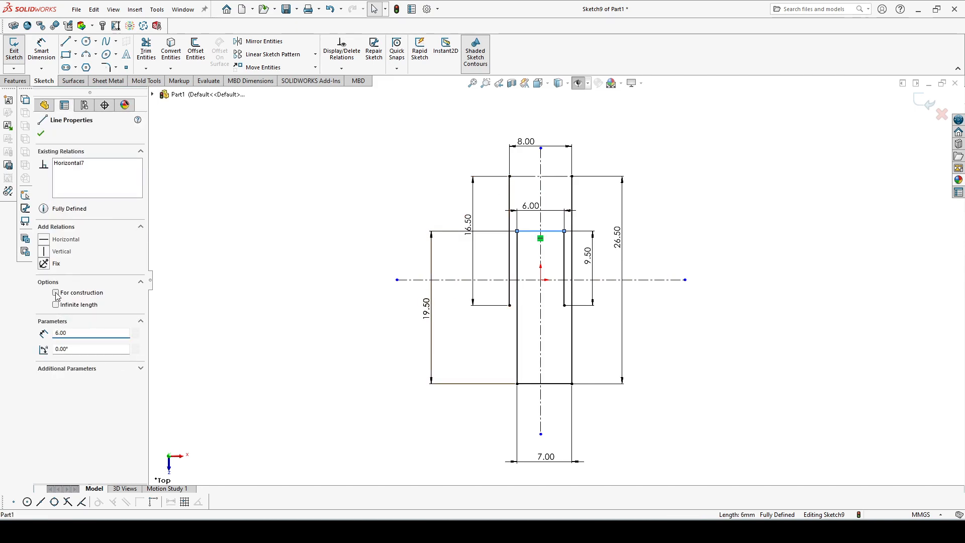
click(241, 302)
click(534, 384)
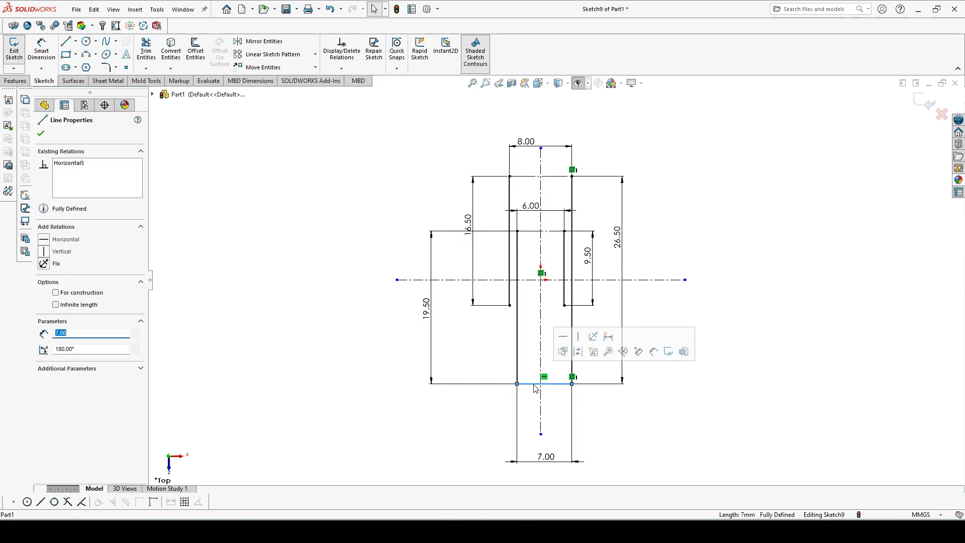
click(55, 293)
click(285, 290)
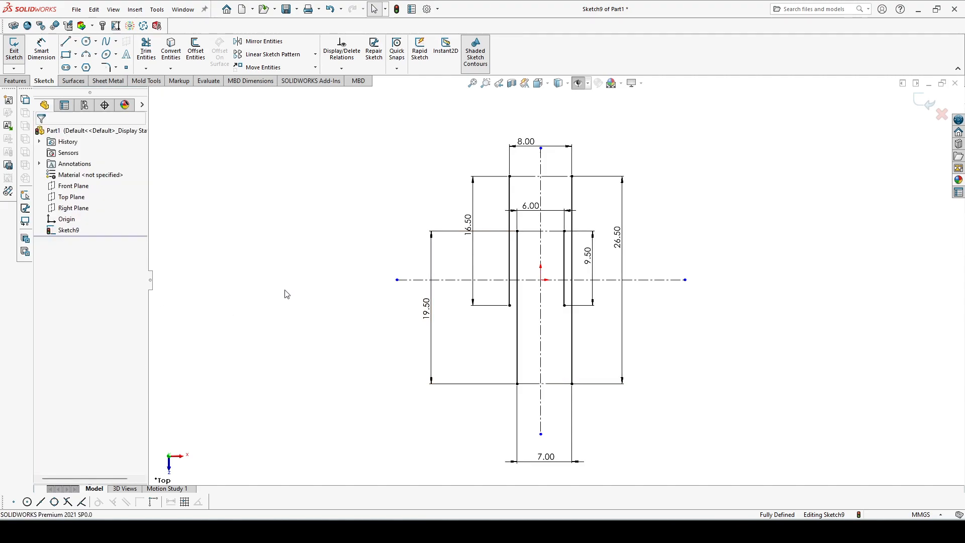
Draw an upward-bulging 3 Point Arc of about 4 mm radius between the endpoints of the 8 mm construction line
click(85, 56)
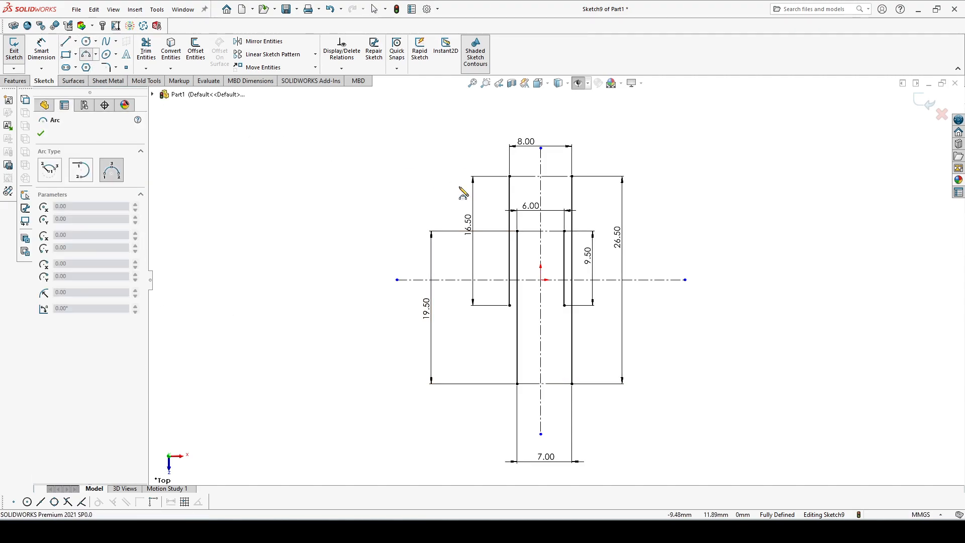
click(96, 55)
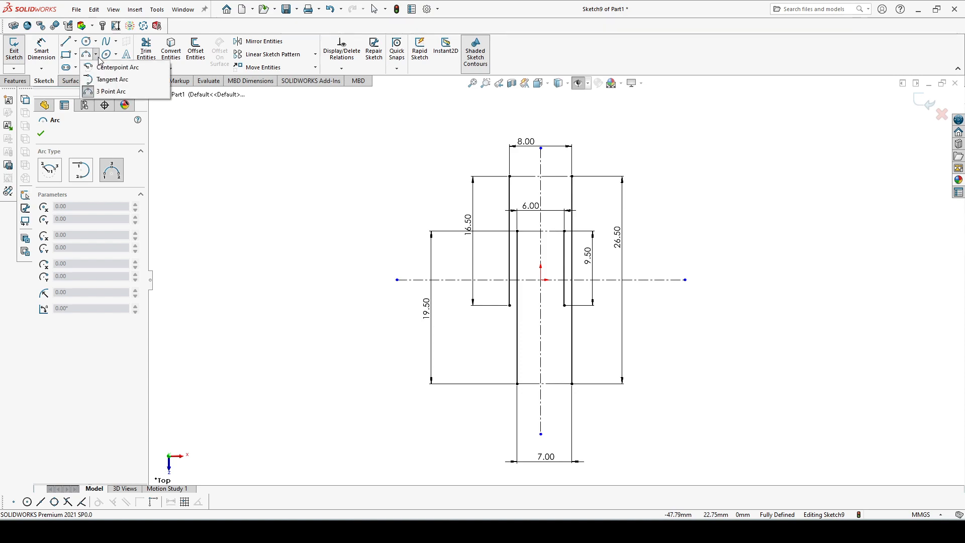
click(108, 91)
click(509, 176)
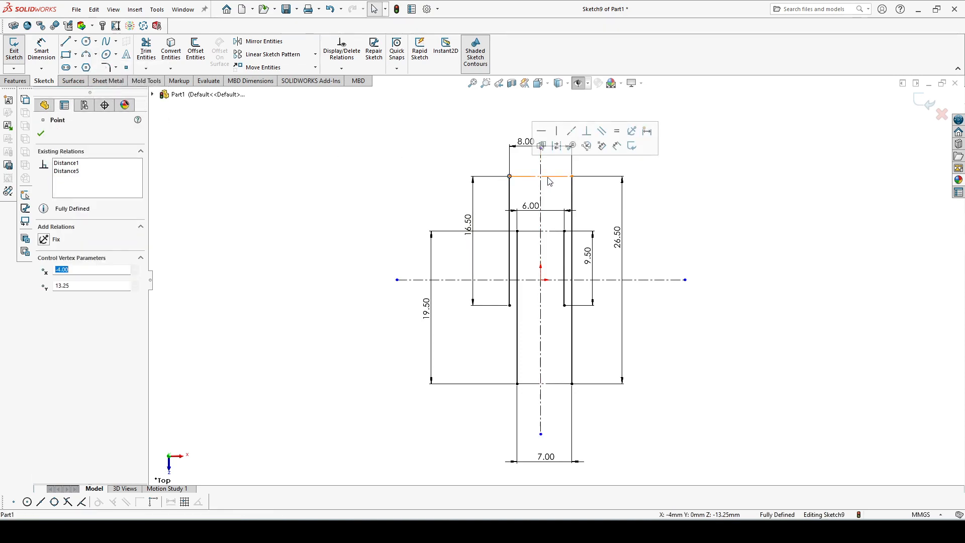
click(86, 55)
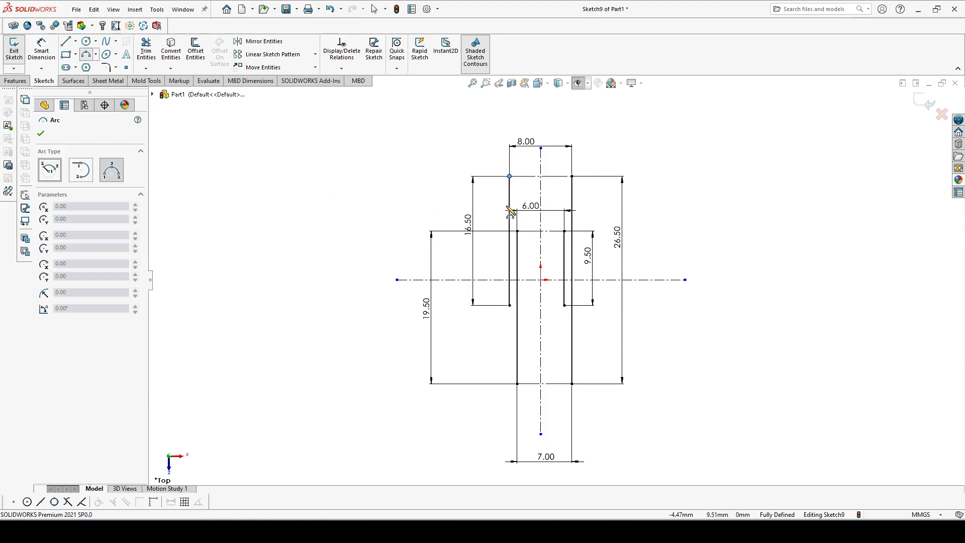
click(510, 177)
click(571, 177)
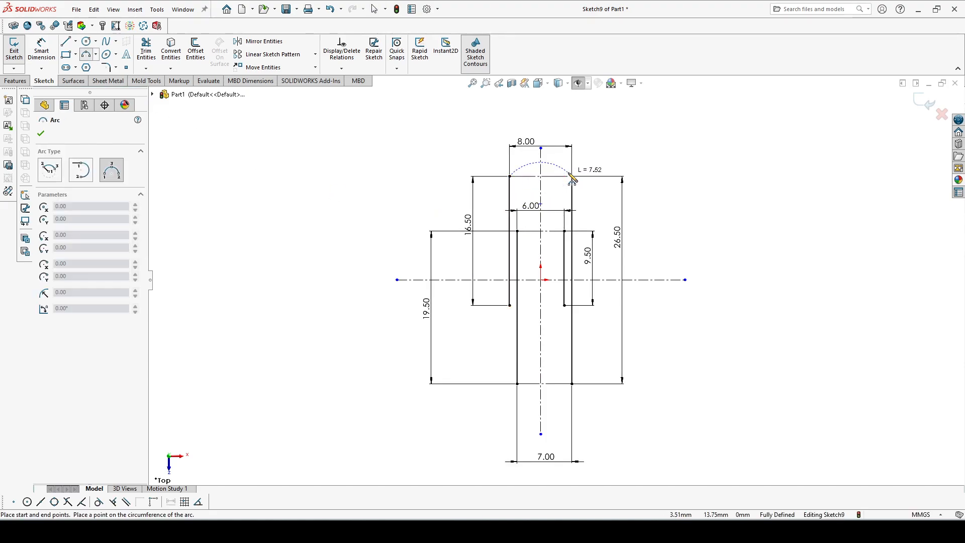
click(546, 148)
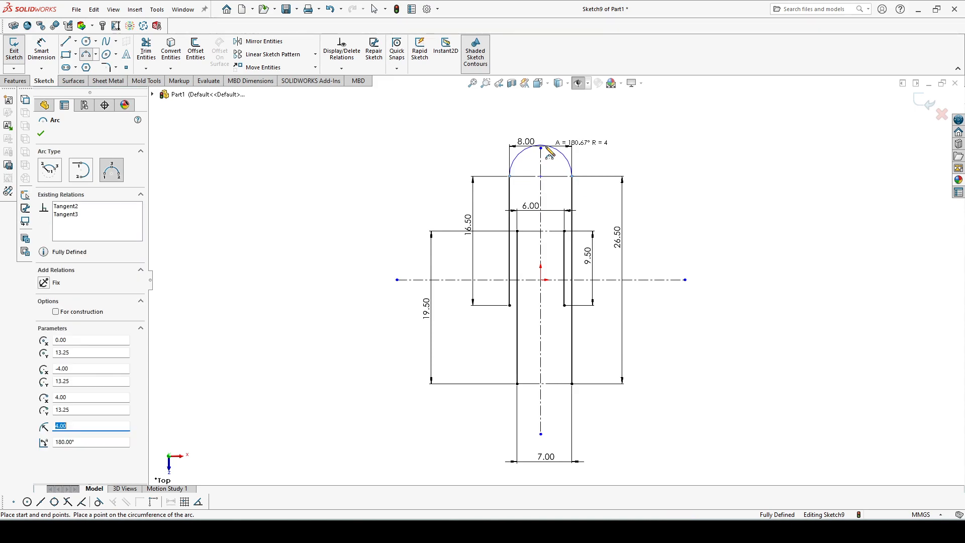
Add a driven radius dimension to the outer top arc
click(54, 57)
click(518, 155)
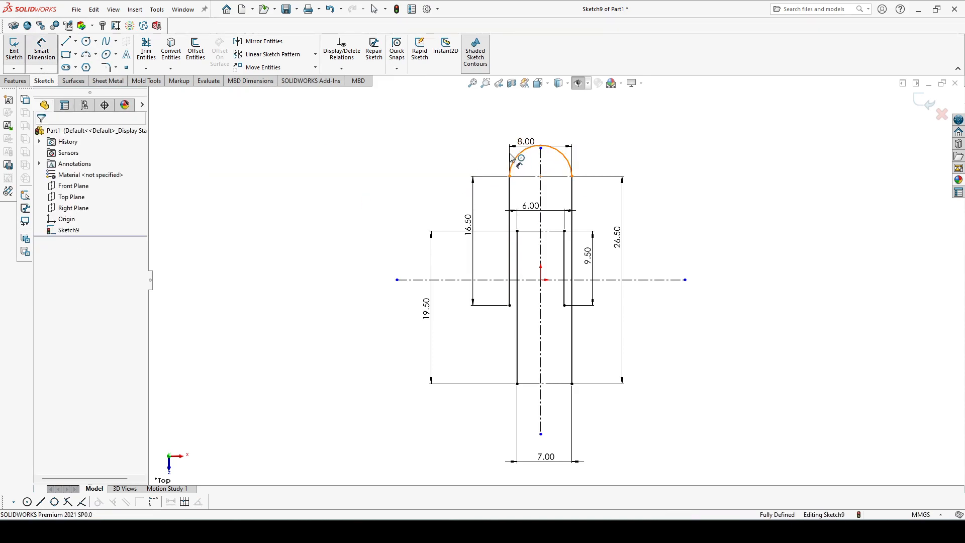
click(478, 132)
click(350, 210)
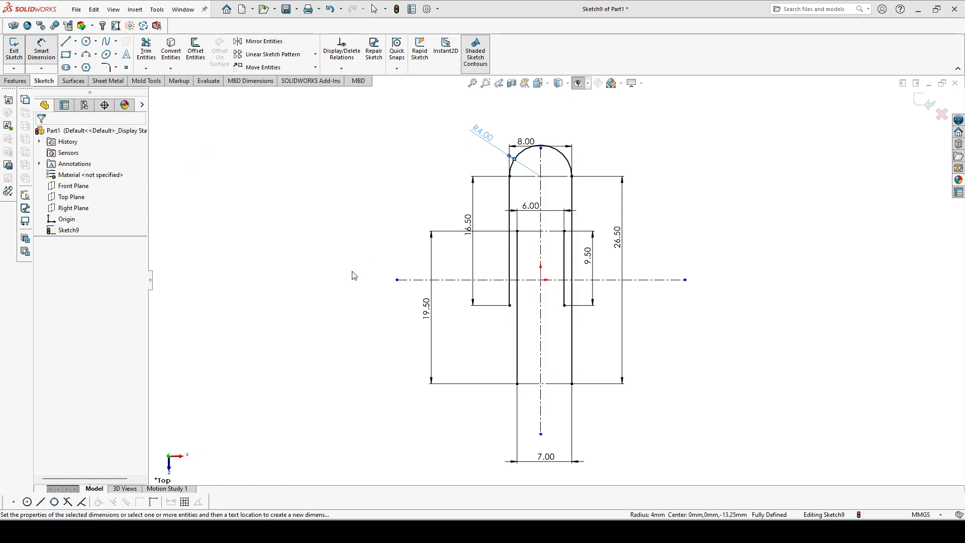
Draw an upward-bulging three-point arc of about 3 mm radius between the endpoints of the inner 6 mm construction line
click(88, 59)
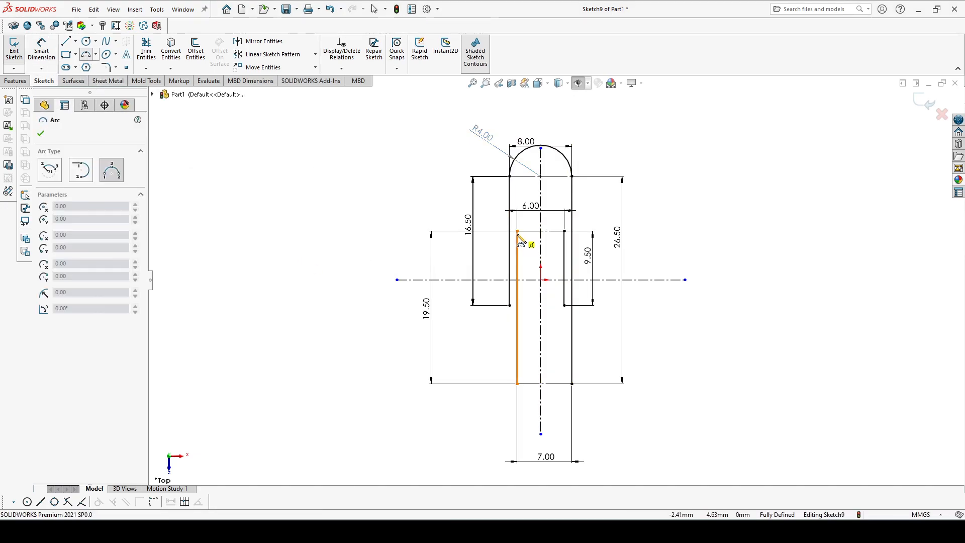
click(517, 231)
click(564, 231)
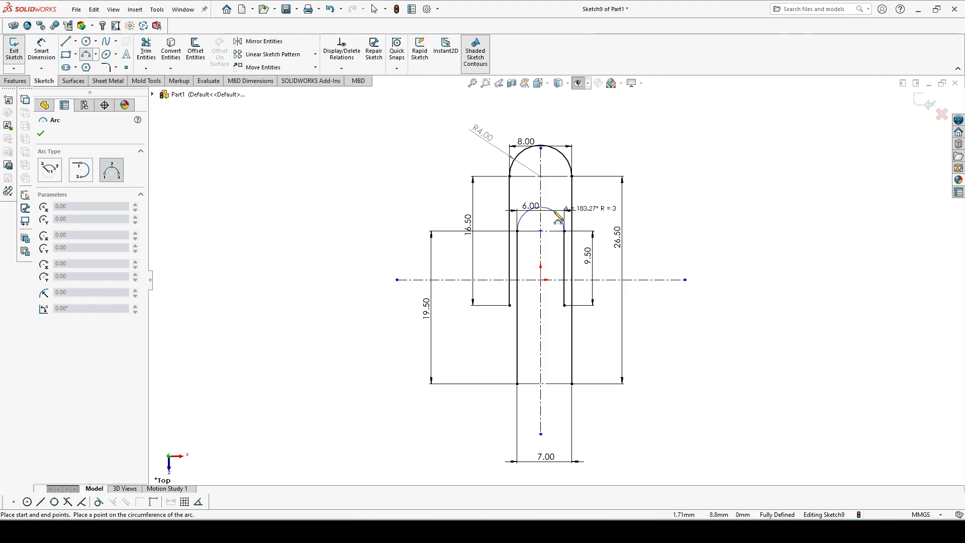
click(554, 212)
Dimension the inner top arc's radius to 3 mm
click(47, 56)
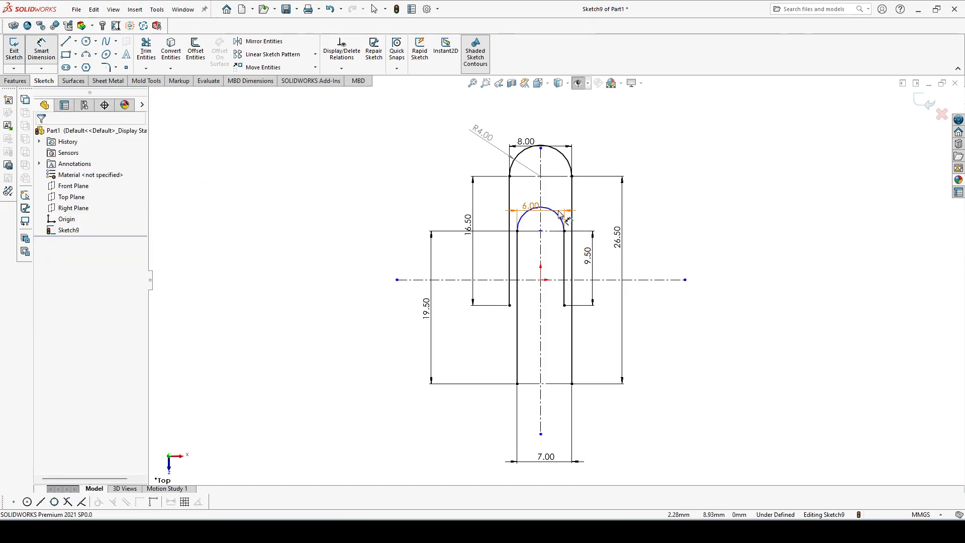
click(560, 215)
click(552, 193)
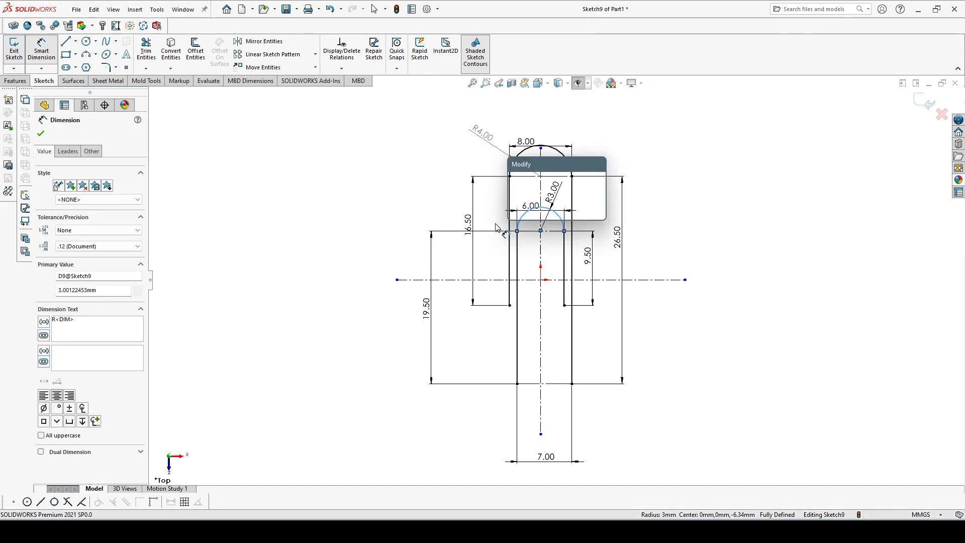
text(3)
key(Return)
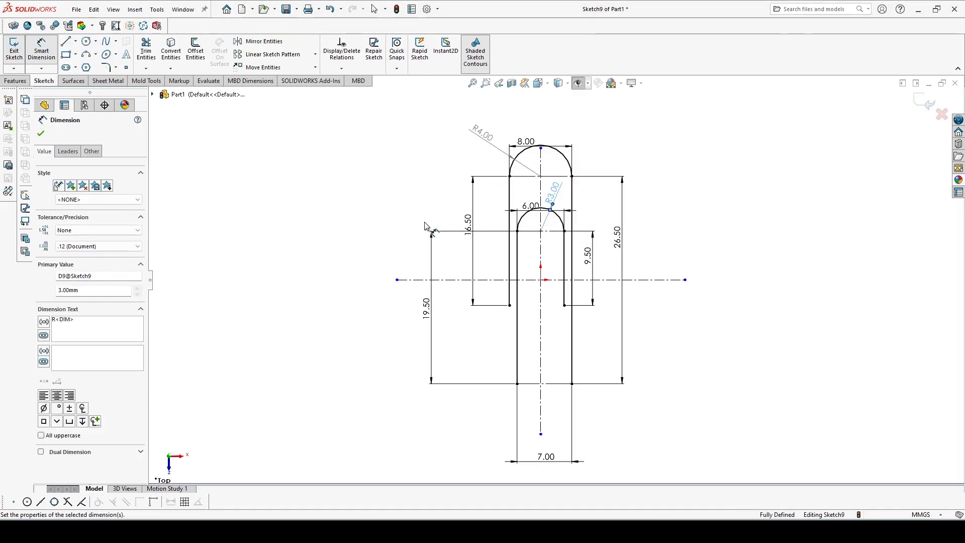
click(41, 133)
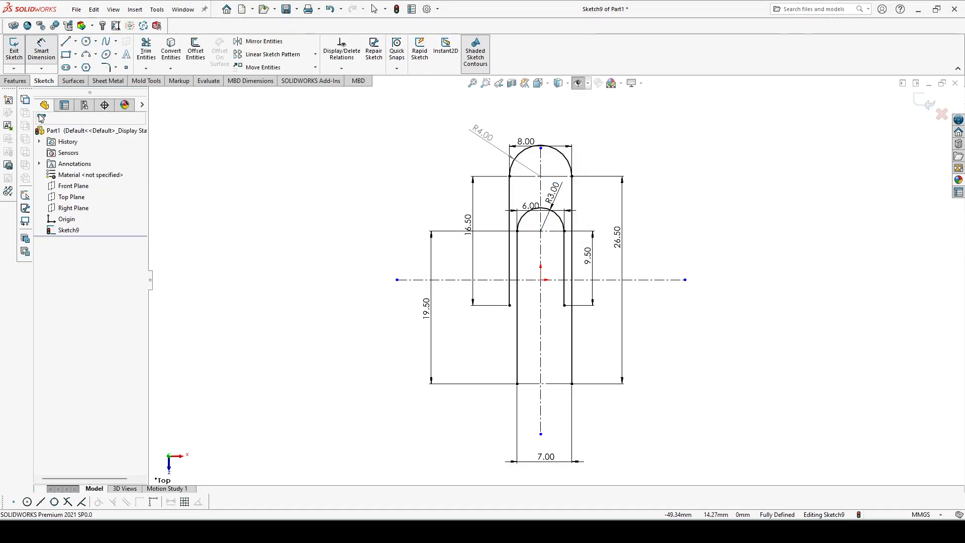
Draw a downward-bulging three-point arc of about 3.5 mm radius between the endpoints of the bottom 7 mm construction line
click(86, 55)
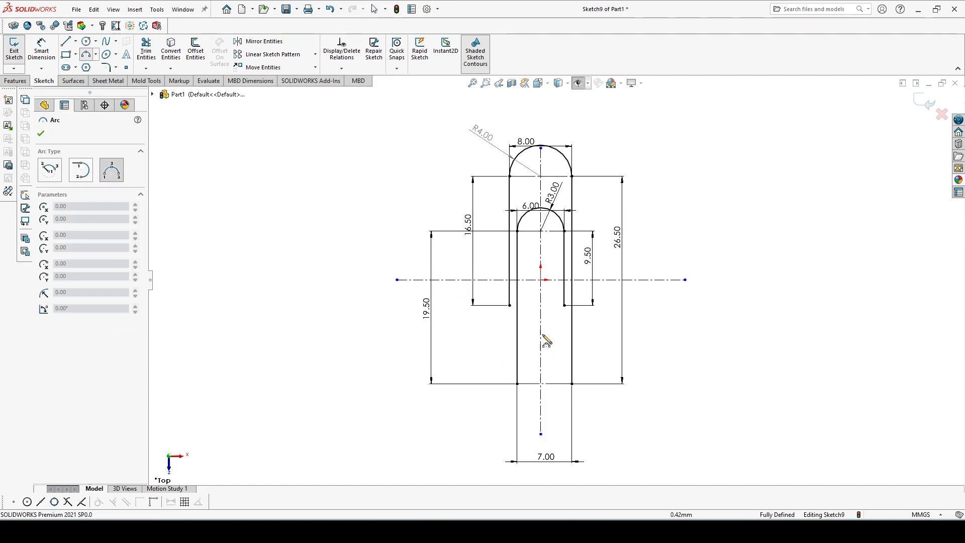
click(517, 384)
click(571, 383)
click(563, 413)
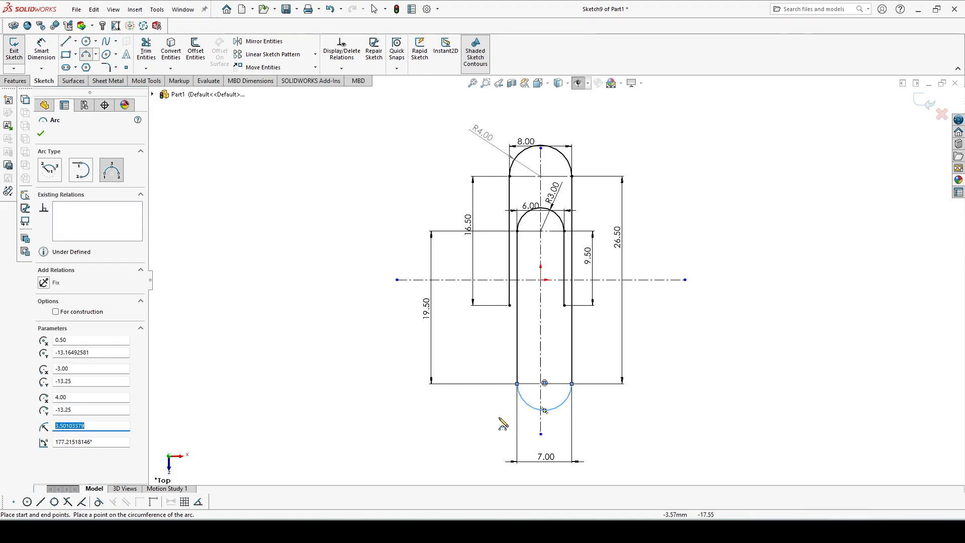
Dimension the bottom arc's radius to 3.5 mm and exit the sketch
click(42, 50)
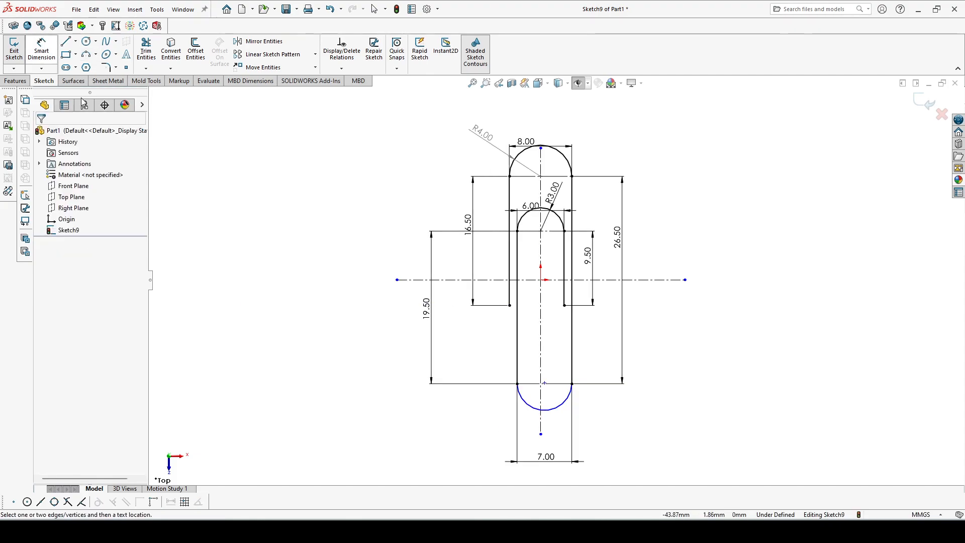
click(525, 408)
click(469, 404)
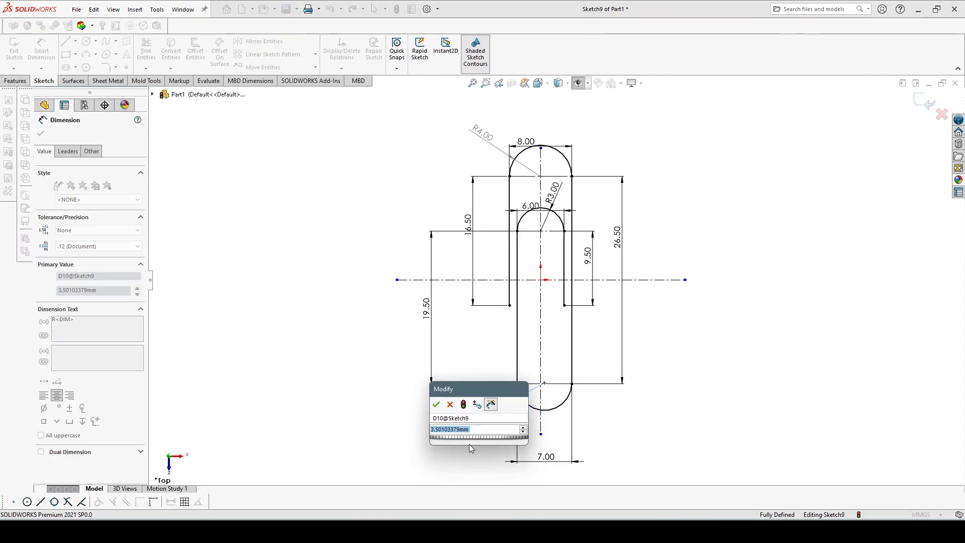
text(3.5)
key(Return)
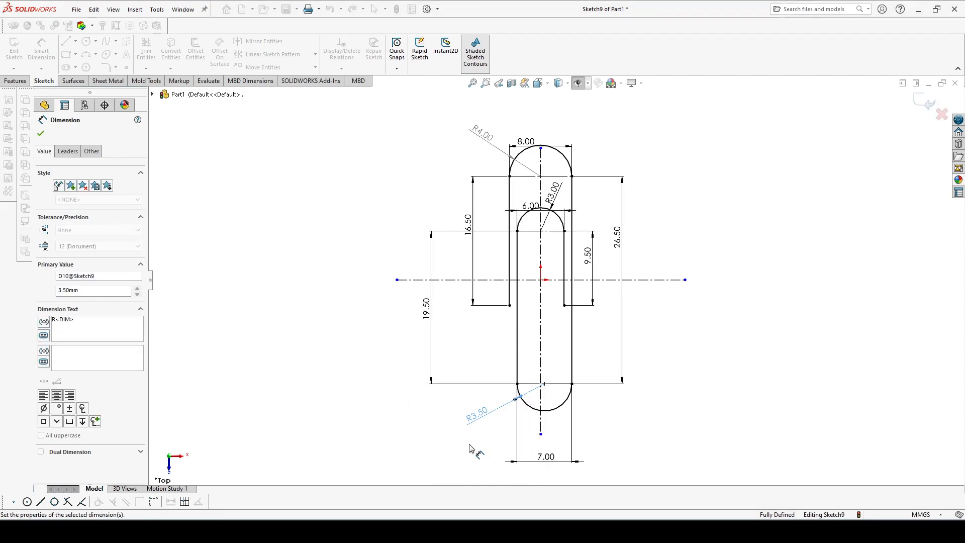
click(41, 134)
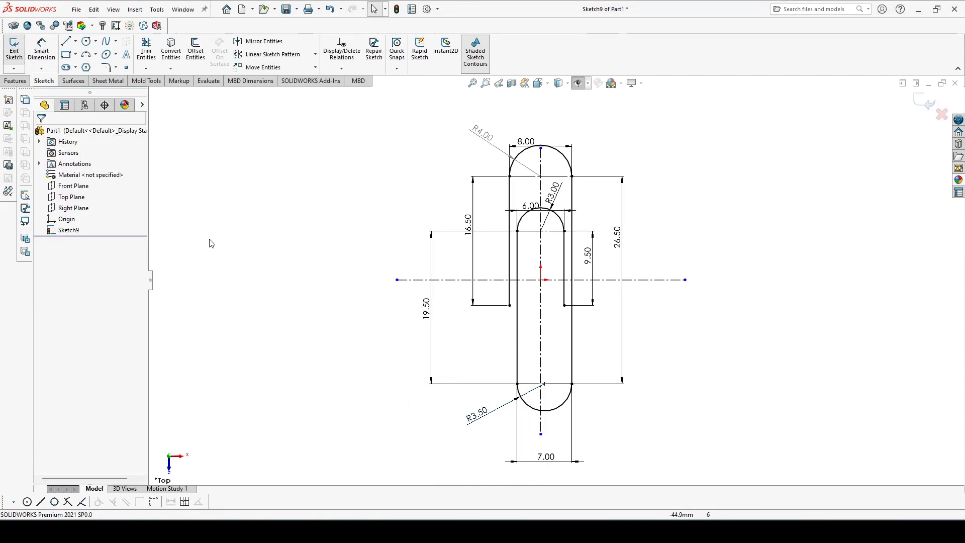
key(f)
click(925, 103)
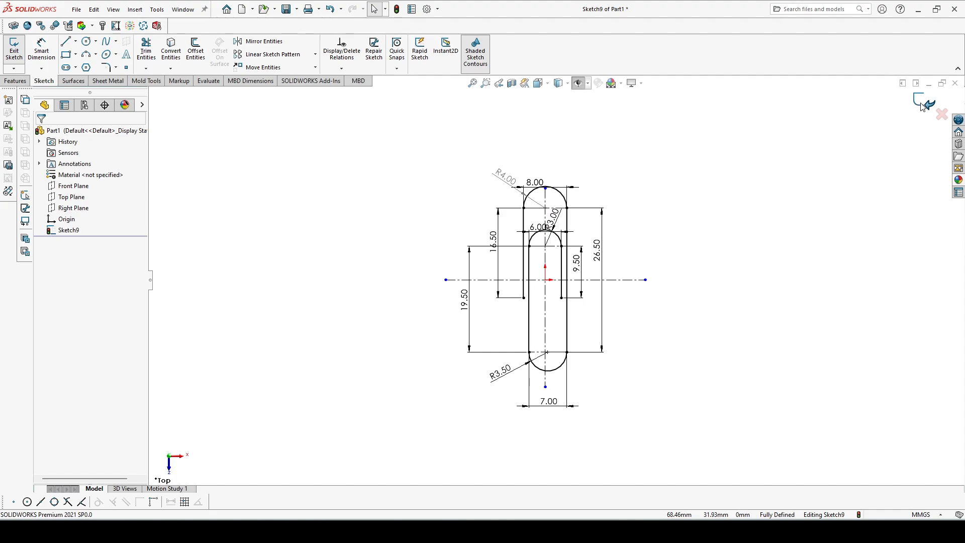
Create a reference plane through the free lower end of the outer left line, perpendicular to that line
click(410, 81)
click(482, 285)
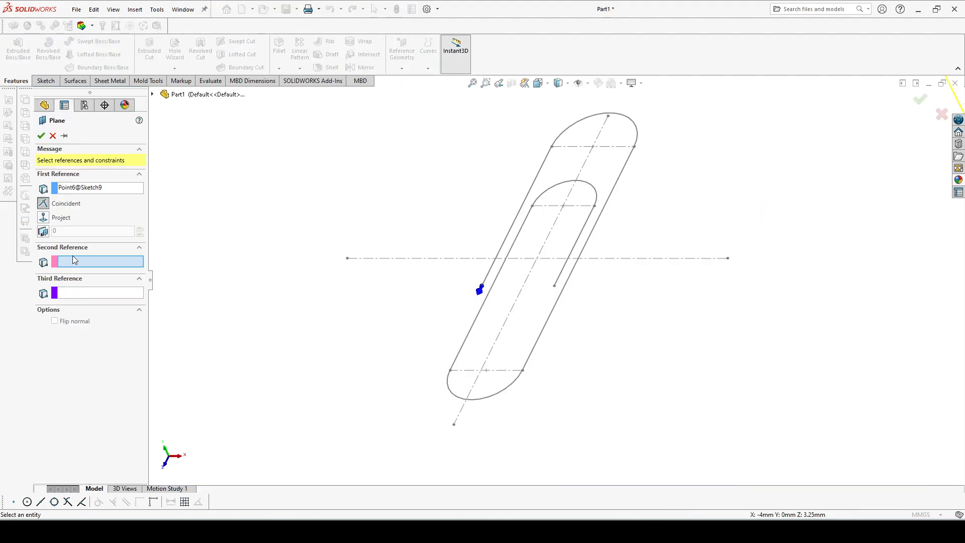
click(488, 275)
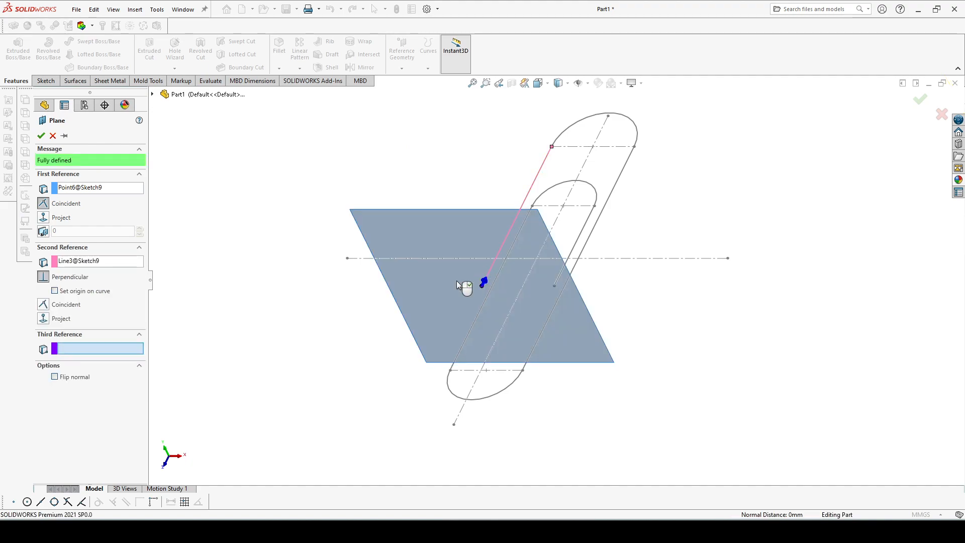
click(41, 136)
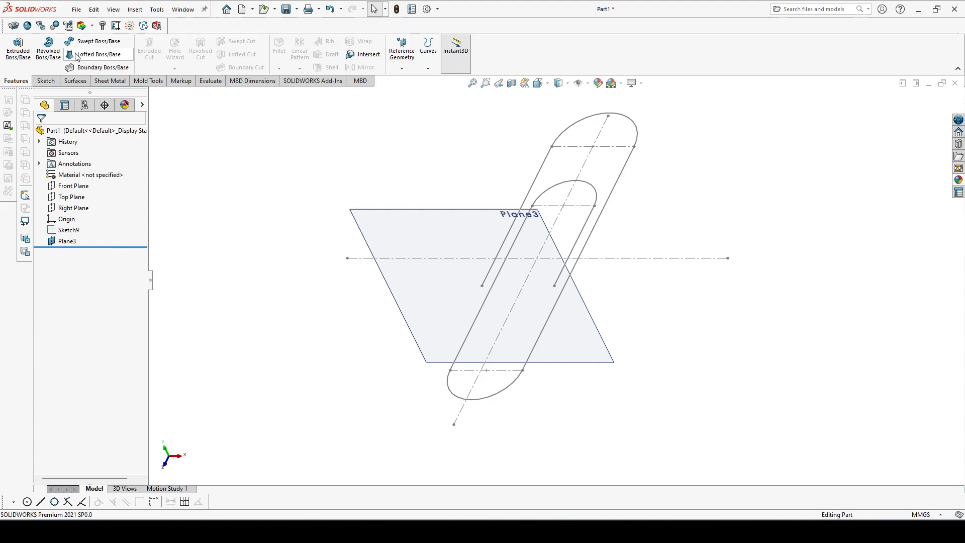
Start a sketch on the new plane and draw a circle of about 0.42 mm radius centred on the path's free end
click(412, 306)
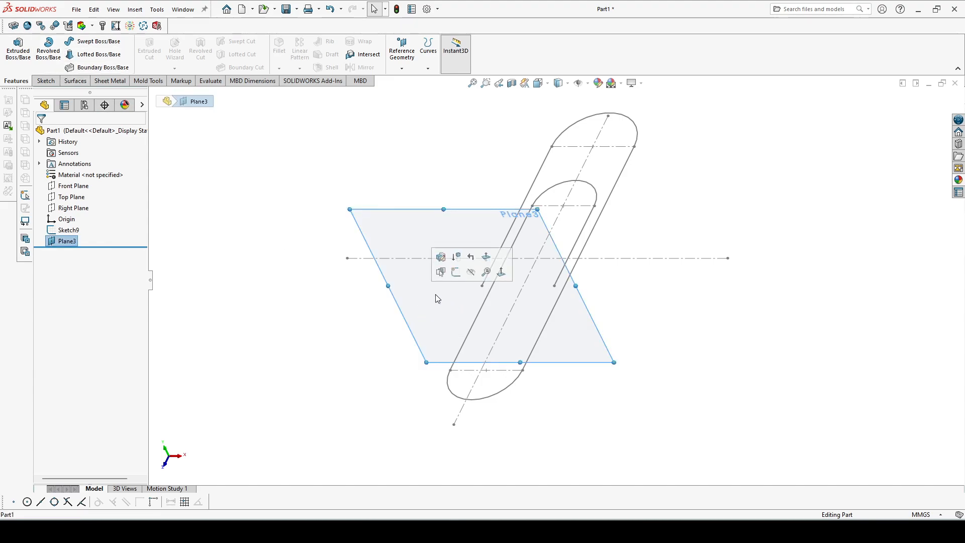
click(442, 275)
key(ctrl+7)
key(ctrl+8)
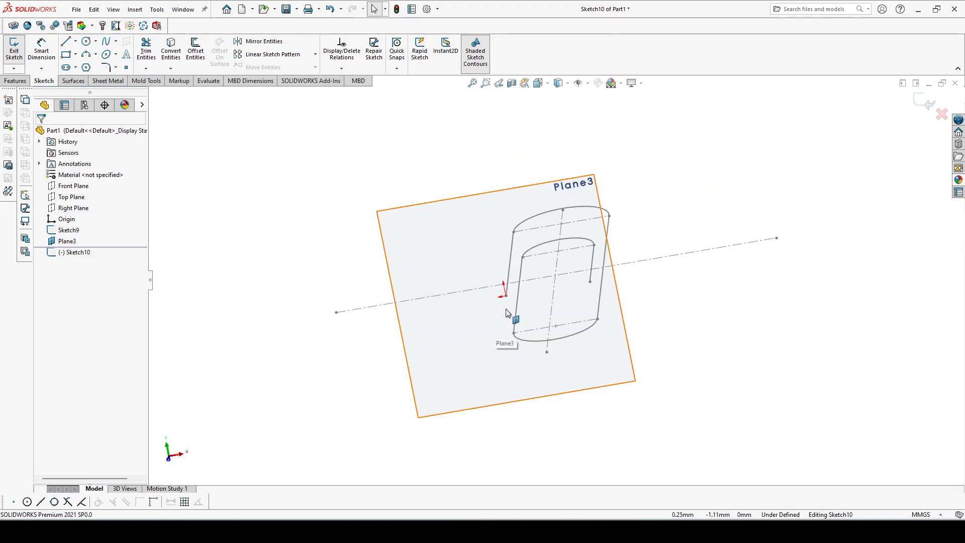
scroll(505, 300, down, 5)
click(87, 41)
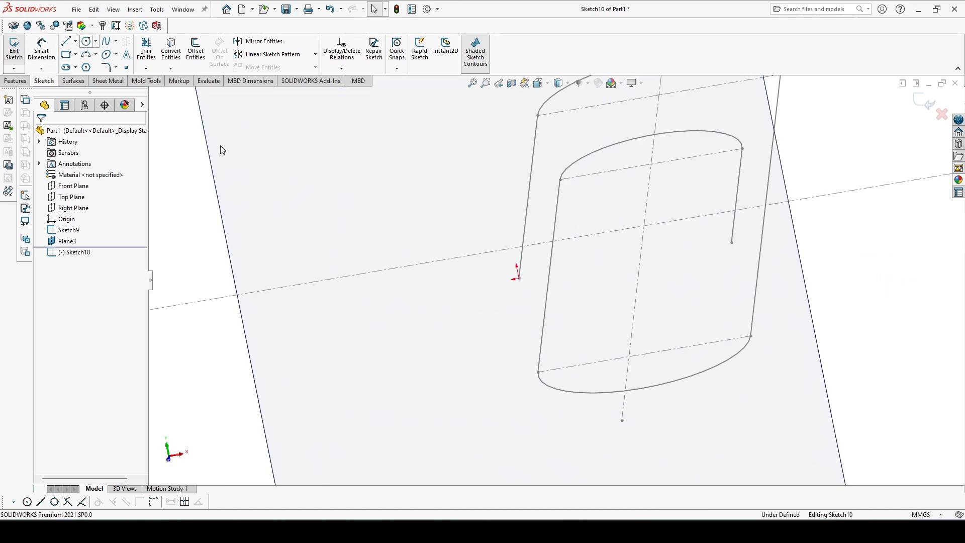
click(519, 279)
click(525, 290)
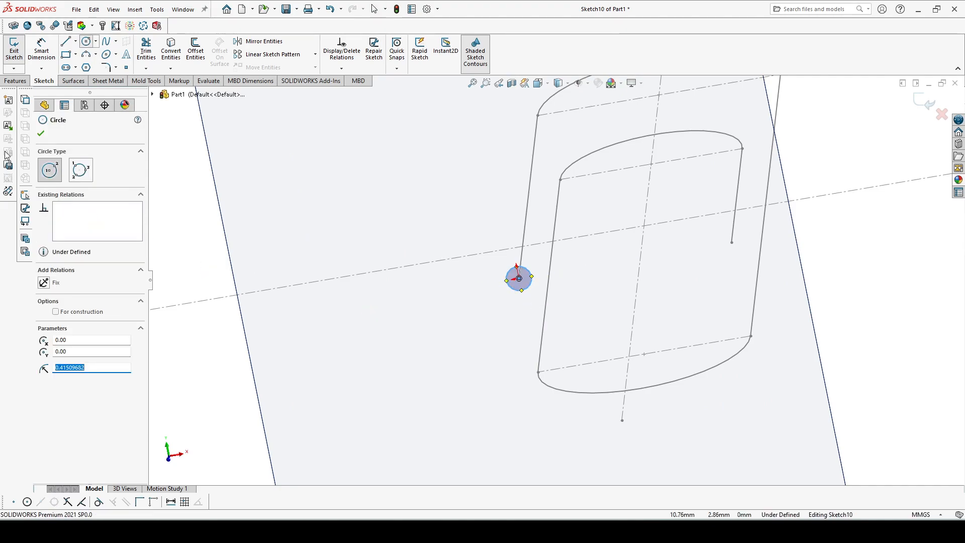
key(Escape)
Dimension the wire profile circle's diameter to 0.6 mm and exit the sketch
click(511, 290)
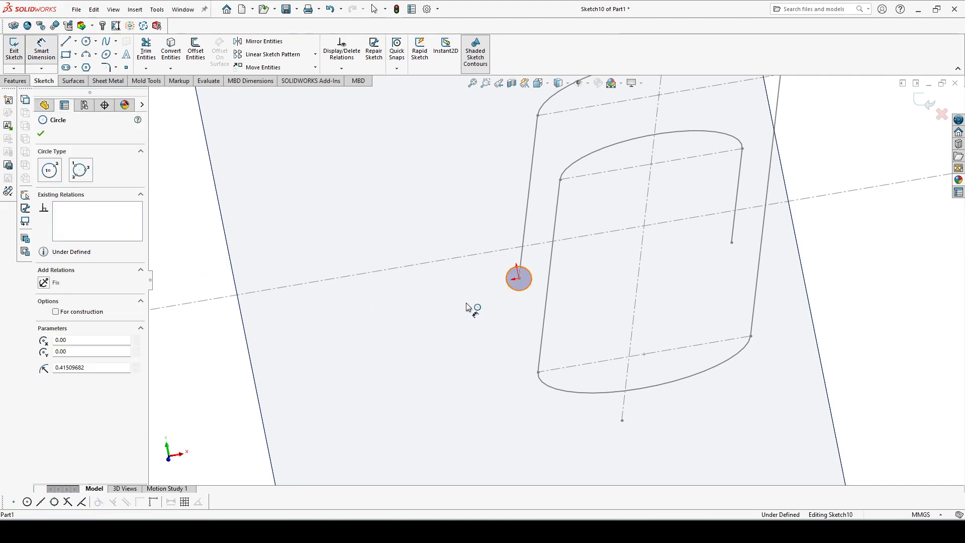
click(454, 304)
text(0.6)
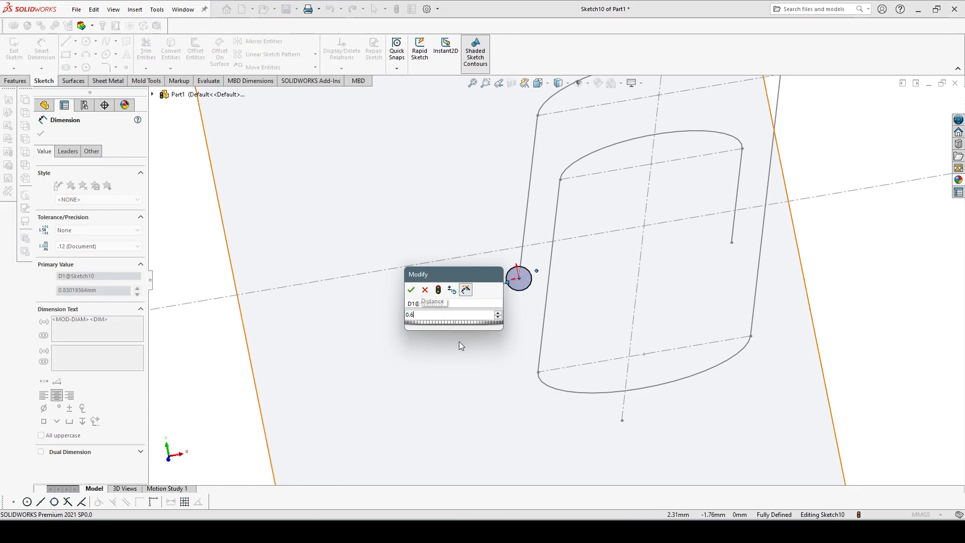
key(Return)
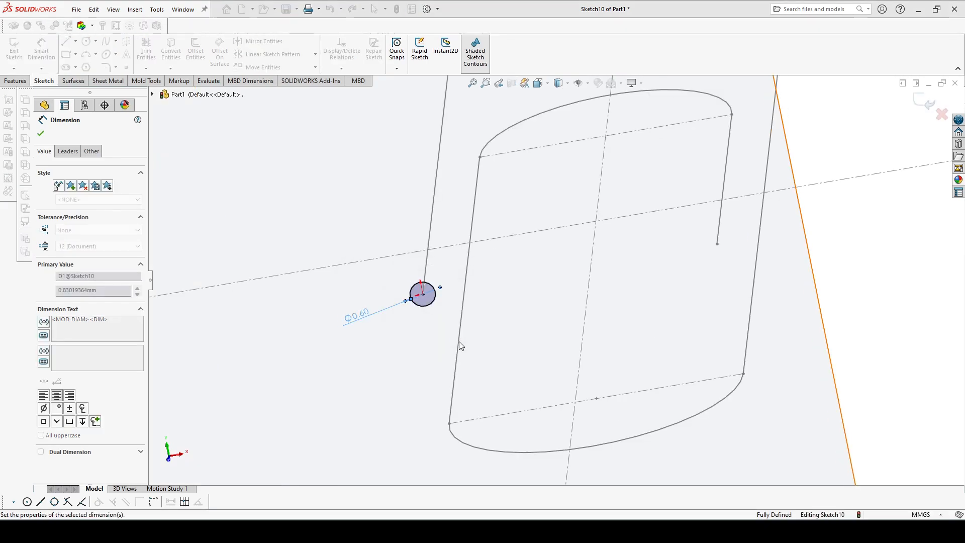
key(Escape)
scroll(574, 240, up, 4)
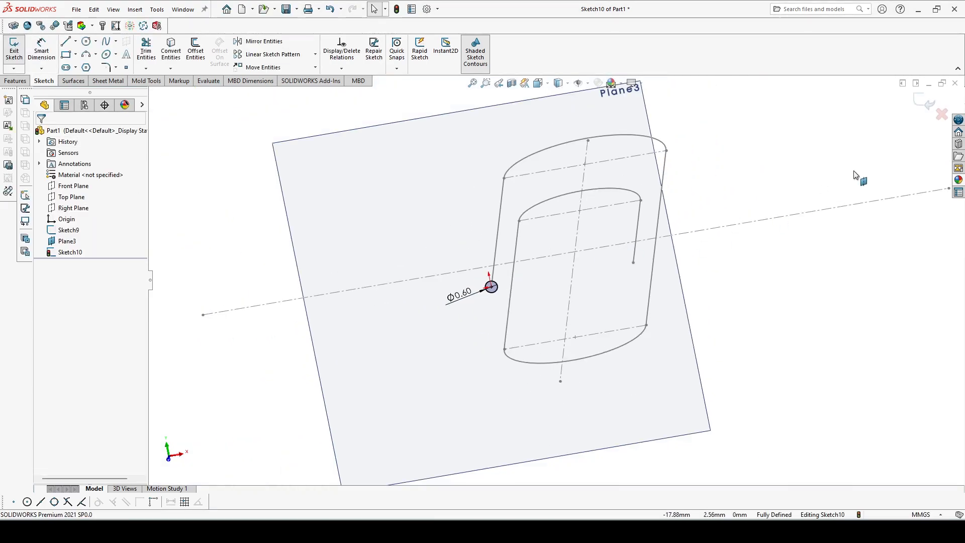
click(926, 102)
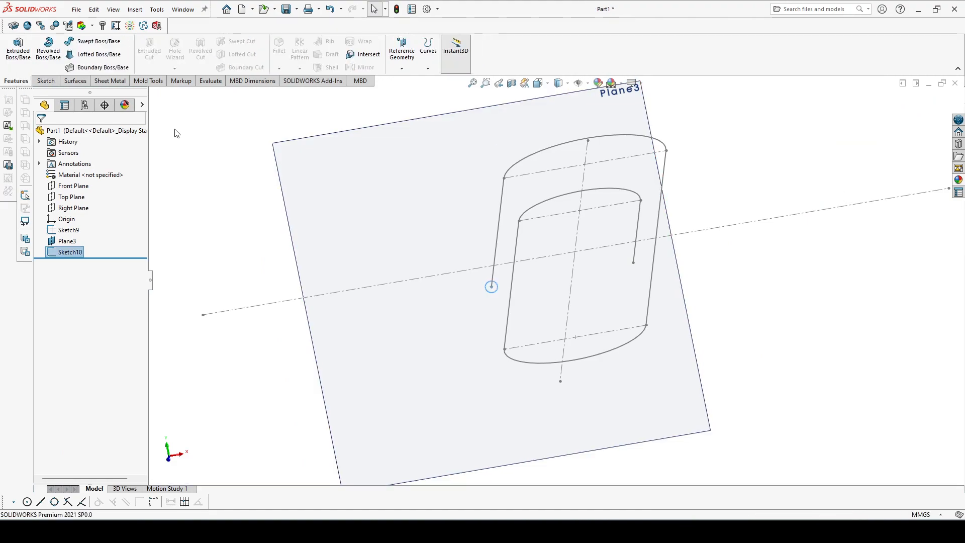
Create a swept boss using the 0.6 mm circle as profile and the paper clip sketch as path
click(80, 46)
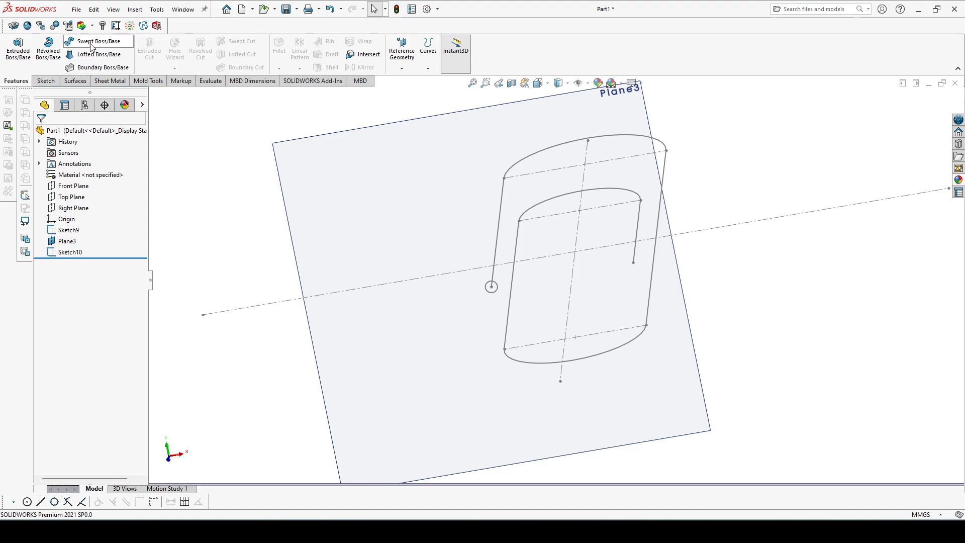
click(494, 294)
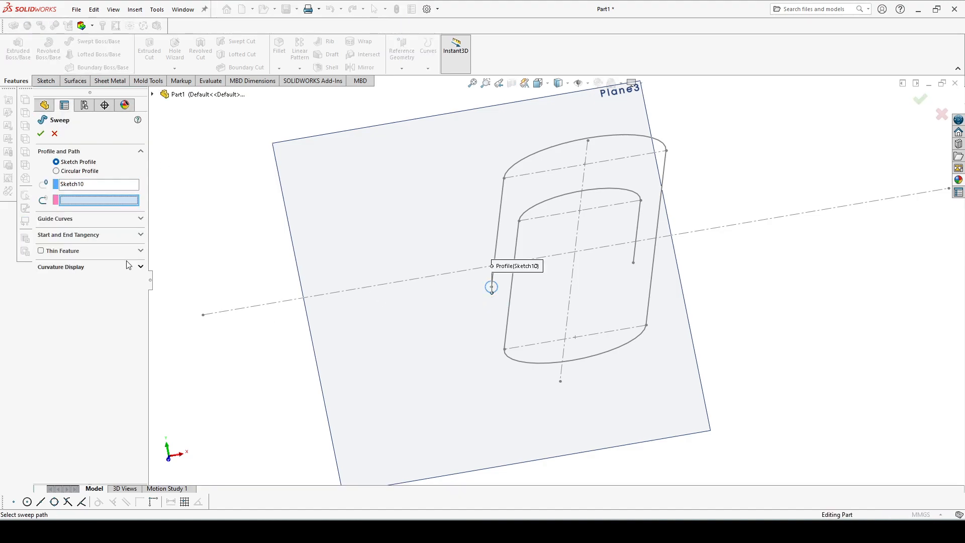
click(495, 245)
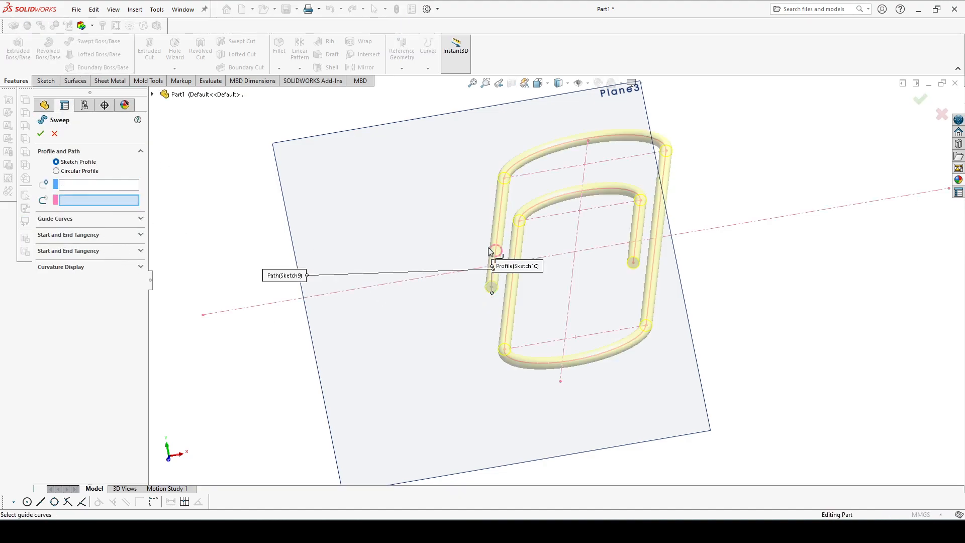
click(42, 134)
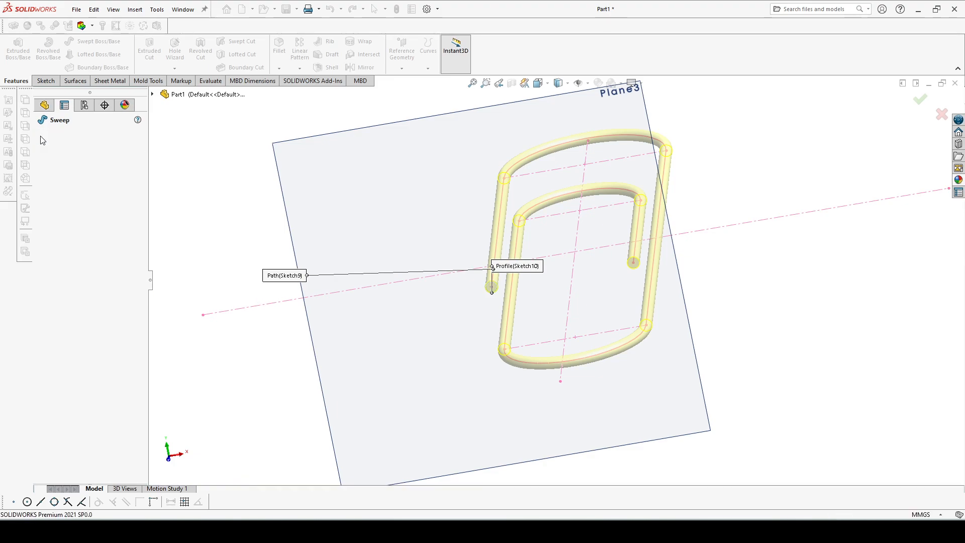
Hide the reference plane display with Hide All Types and show the paper clip in isometric view
scroll(362, 218, up, 4)
middle_drag(341, 207, 453, 296)
middle_drag(545, 132, 551, 100)
click(580, 84)
middle_drag(569, 177, 570, 280)
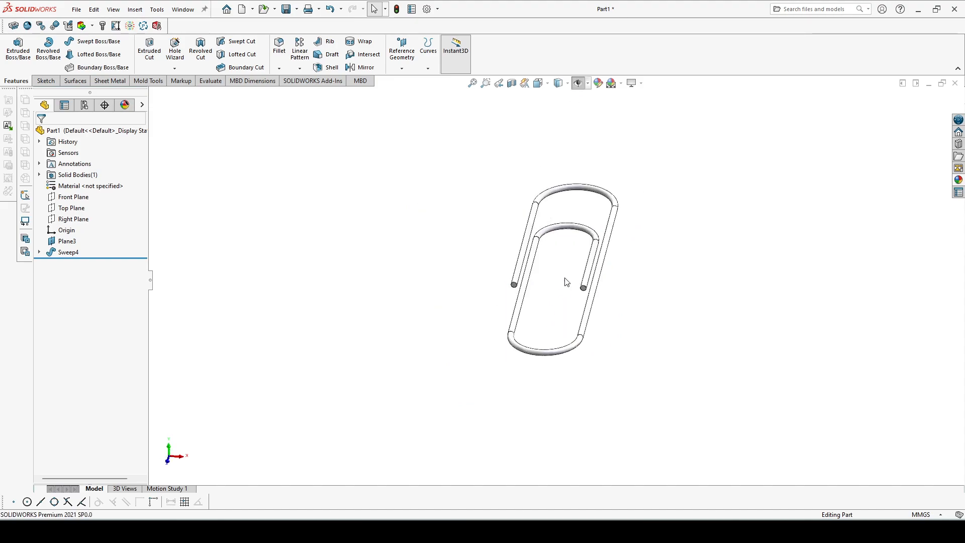
key(space)
click(624, 402)
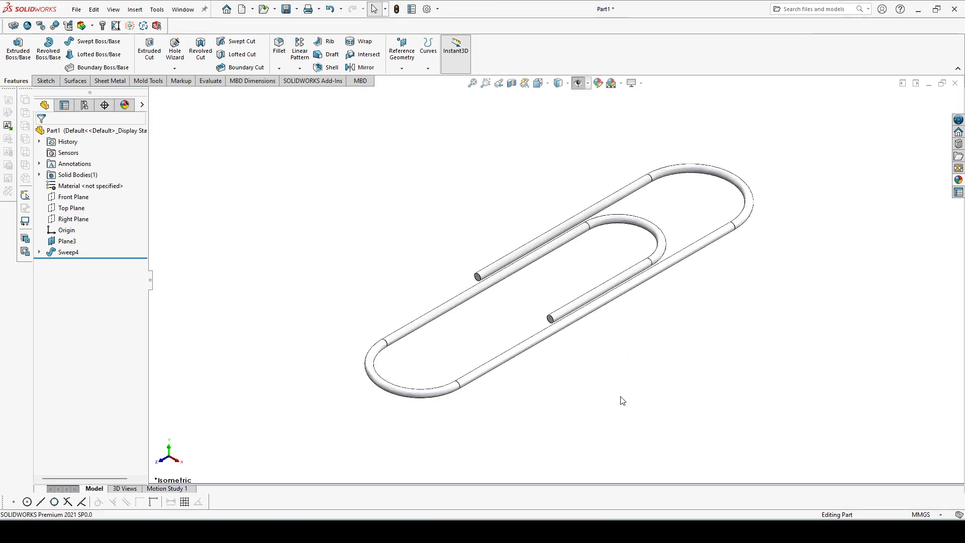
scroll(627, 323, down, 2)
scroll(616, 298, up, 2)
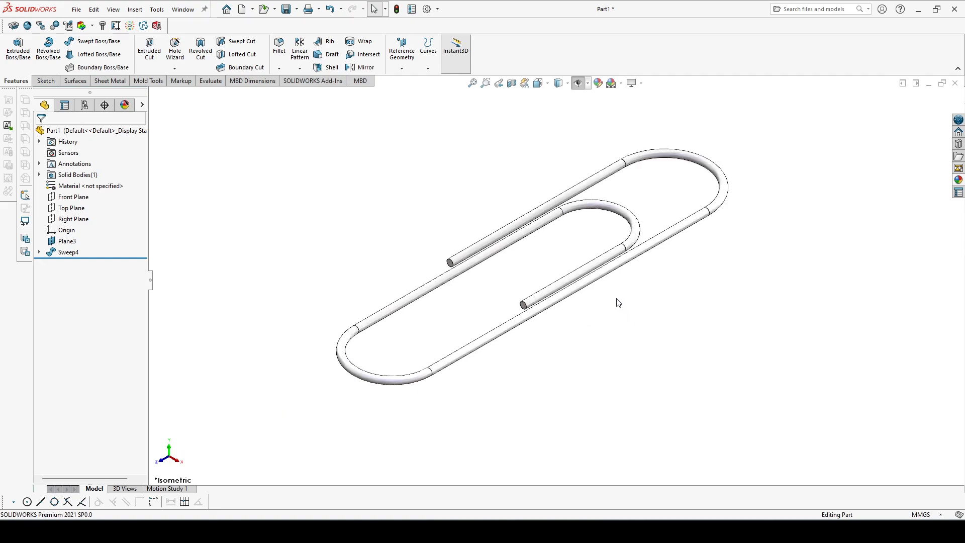
scroll(476, 201, down, 1)
scroll(534, 293, down, 1)
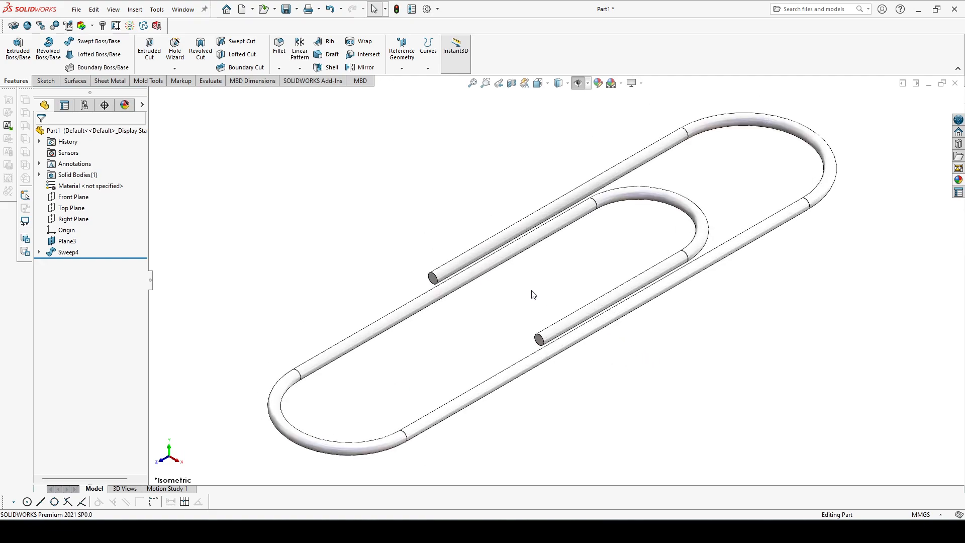
Try the Shaded display style without edges on the paper clip and return to Shaded With Edges
click(567, 84)
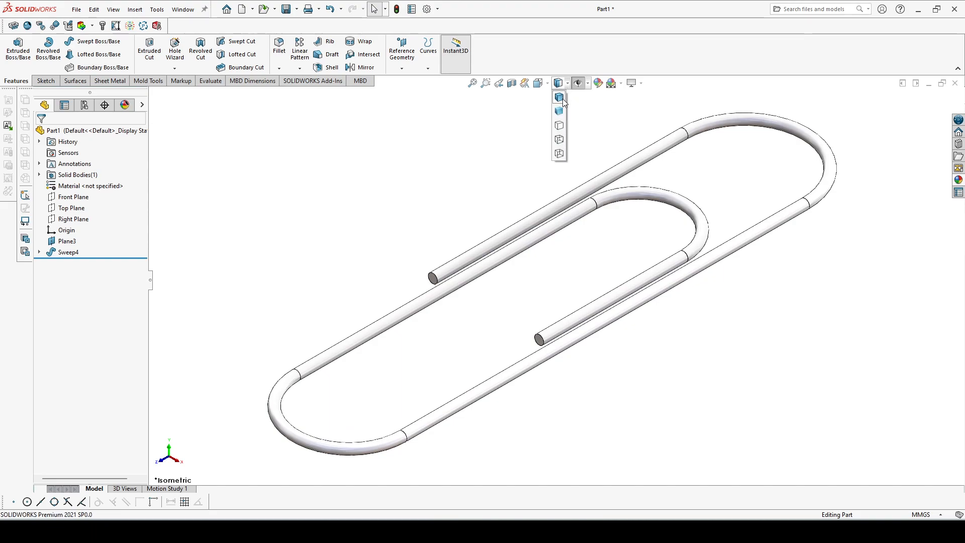
click(560, 110)
scroll(458, 193, up, 1)
scroll(599, 261, down, 1)
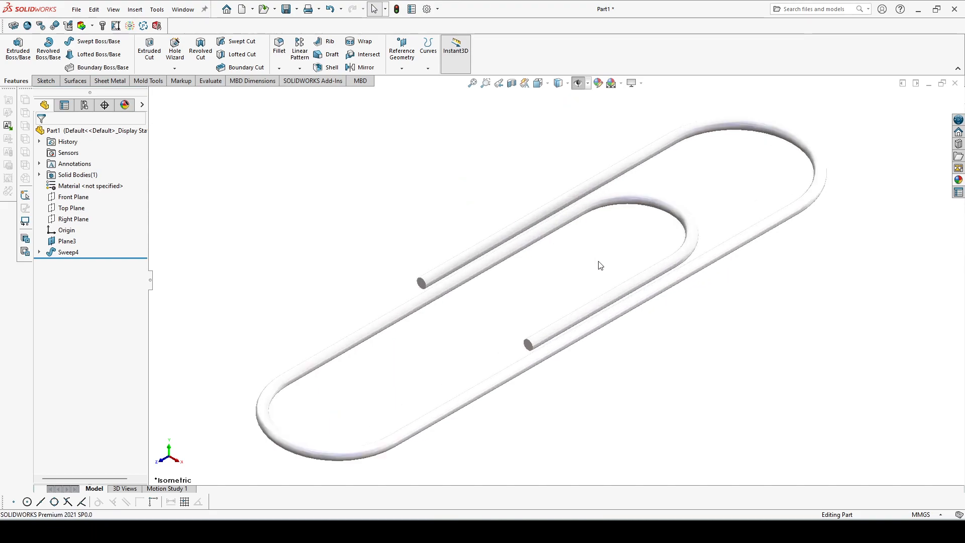
click(567, 84)
click(561, 97)
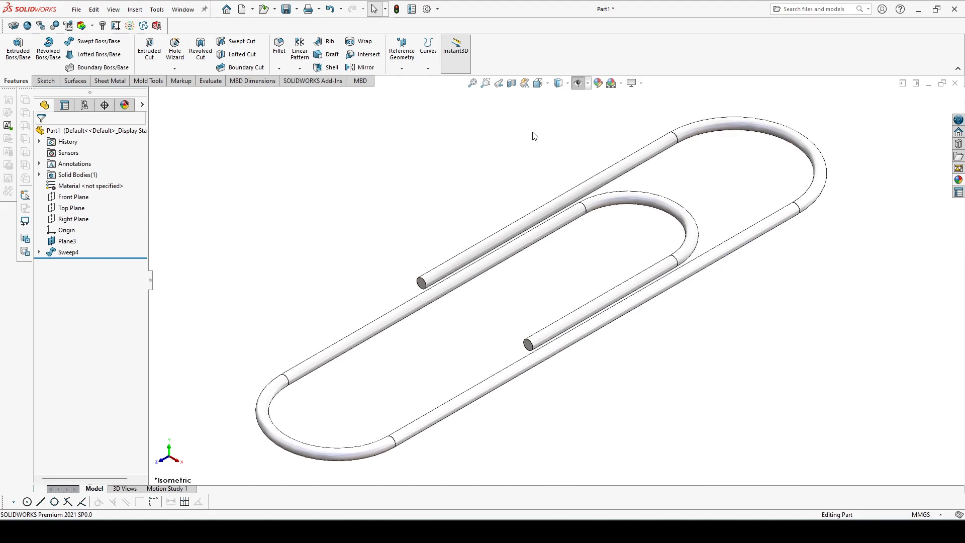
Apply a pinkish metallic appearance from the appearance library to the whole paper clip
click(957, 181)
double_click(899, 375)
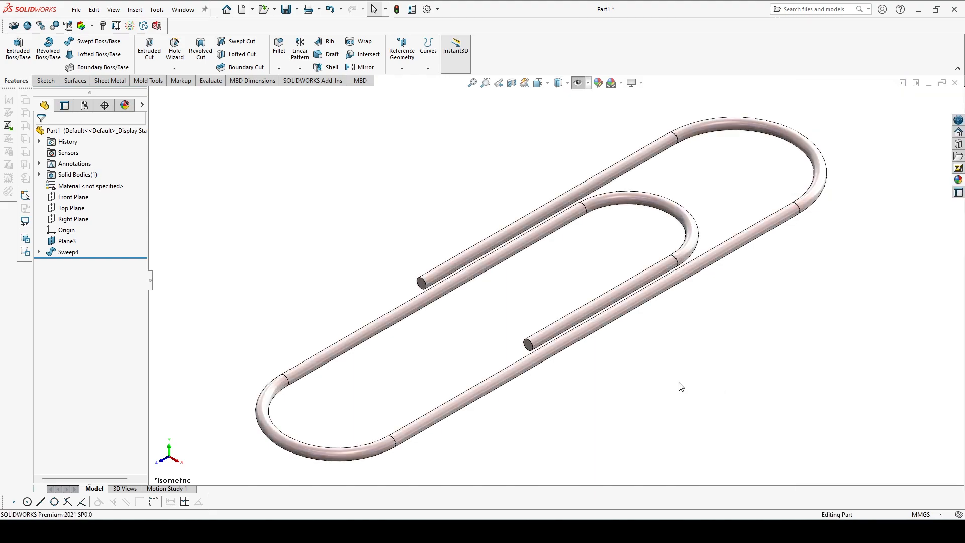
scroll(660, 334, up, 2)
scroll(572, 318, down, 2)
scroll(528, 264, up, 1)
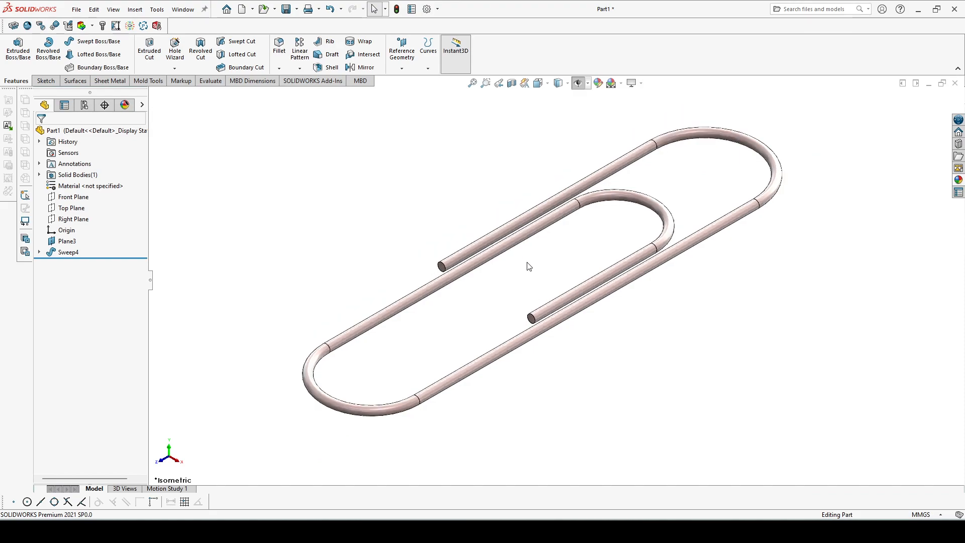
scroll(557, 201, down, 1)
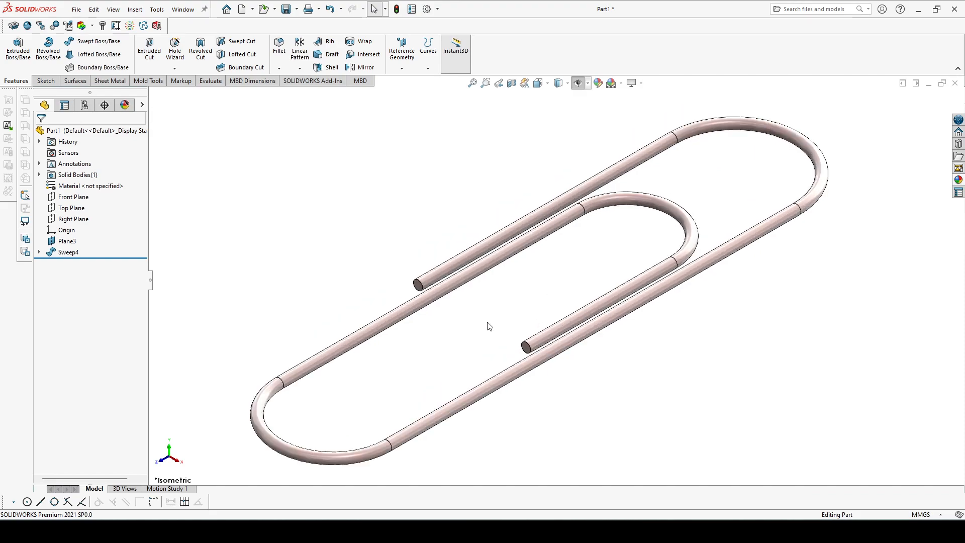